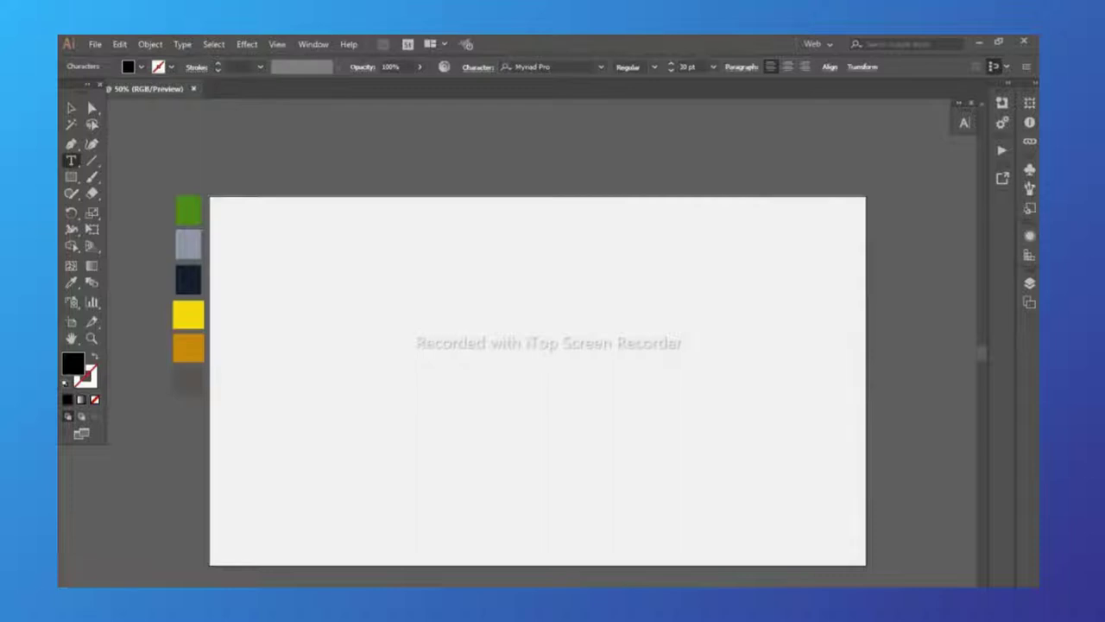
text(Home)
Set the Home label in Open Sans Bold and place a copy near the top of the artboard.
key(Escape)
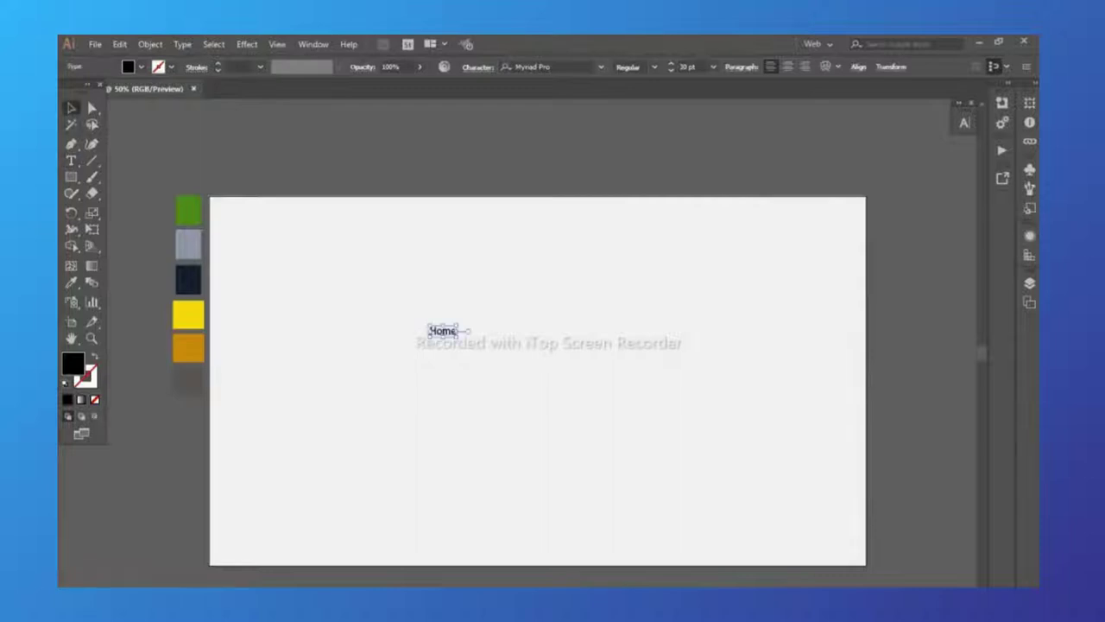
click(548, 66)
text(op)
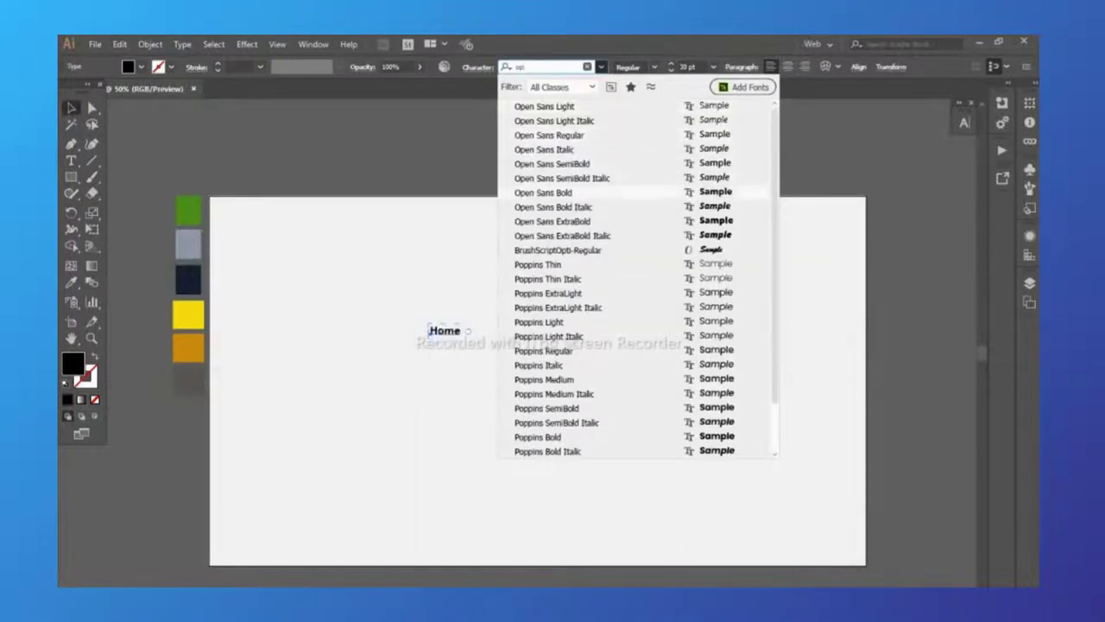
click(543, 192)
mouse_move(444, 331)
mouse_down()
mouse_move(413, 226)
mouse_move(481, 226)
mouse_up()
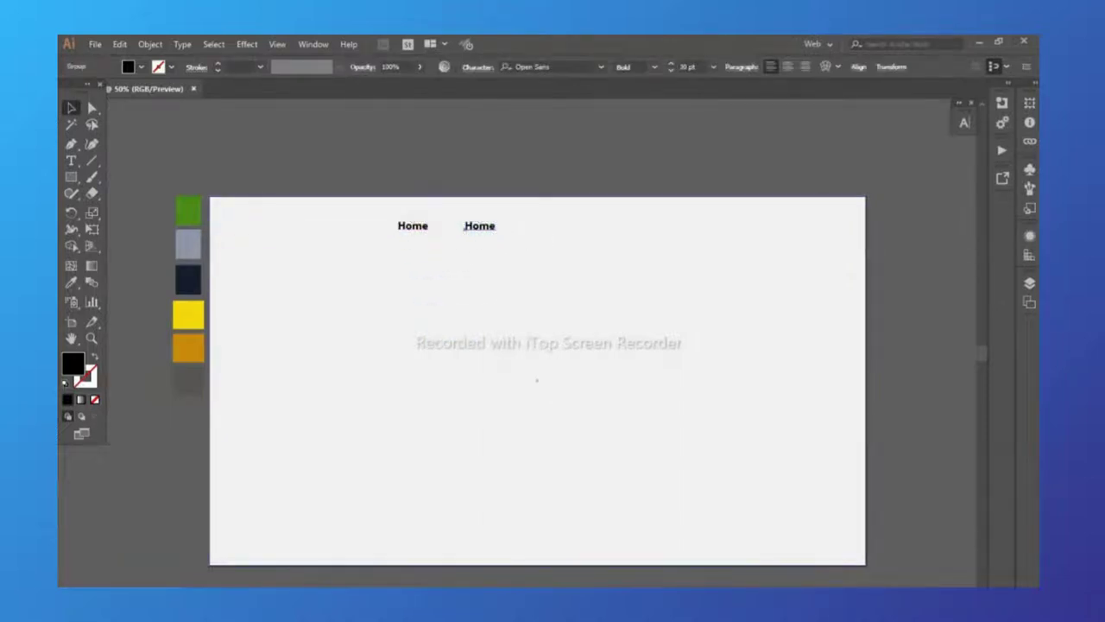
Repeat the duplicate and retype the copies as About and Services.
key(ctrl+d)
click(480, 225)
double_click(480, 225)
text(About)
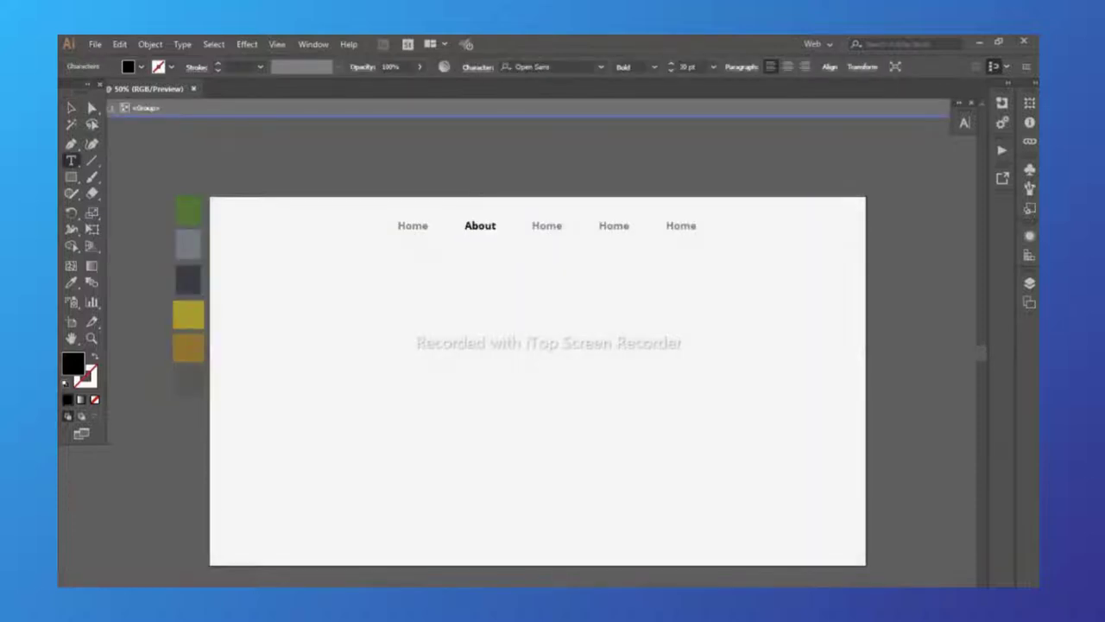
key(Escape)
key(Escape)
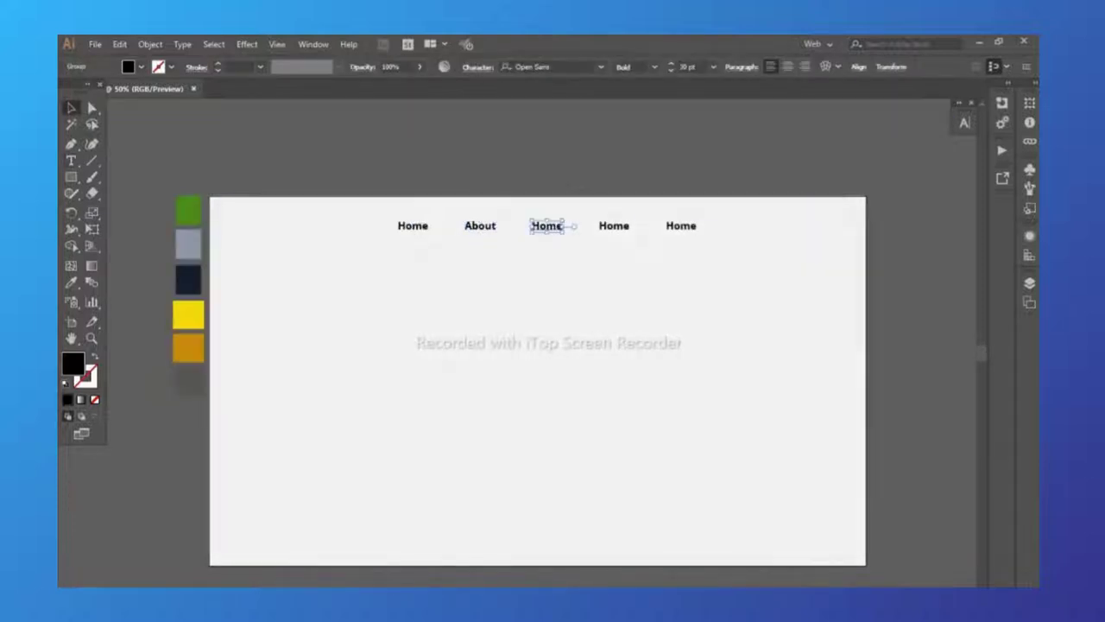
double_click(546, 225)
text(Services)
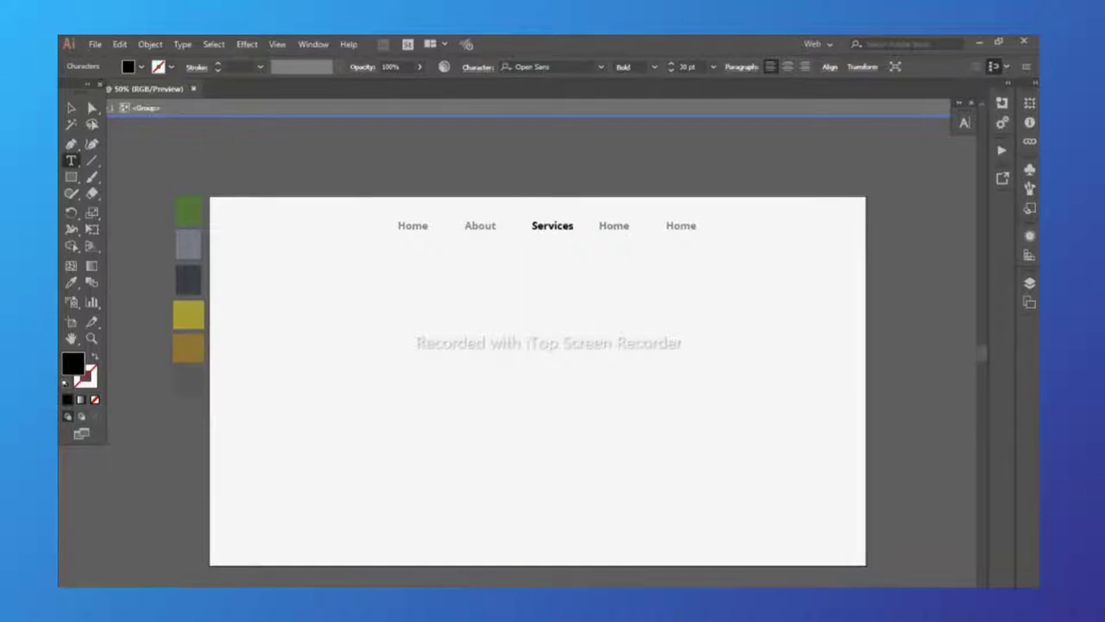
key(Escape)
key(Escape)
Retype the fourth label as Contact us and return to the full artboard view.
click(614, 225)
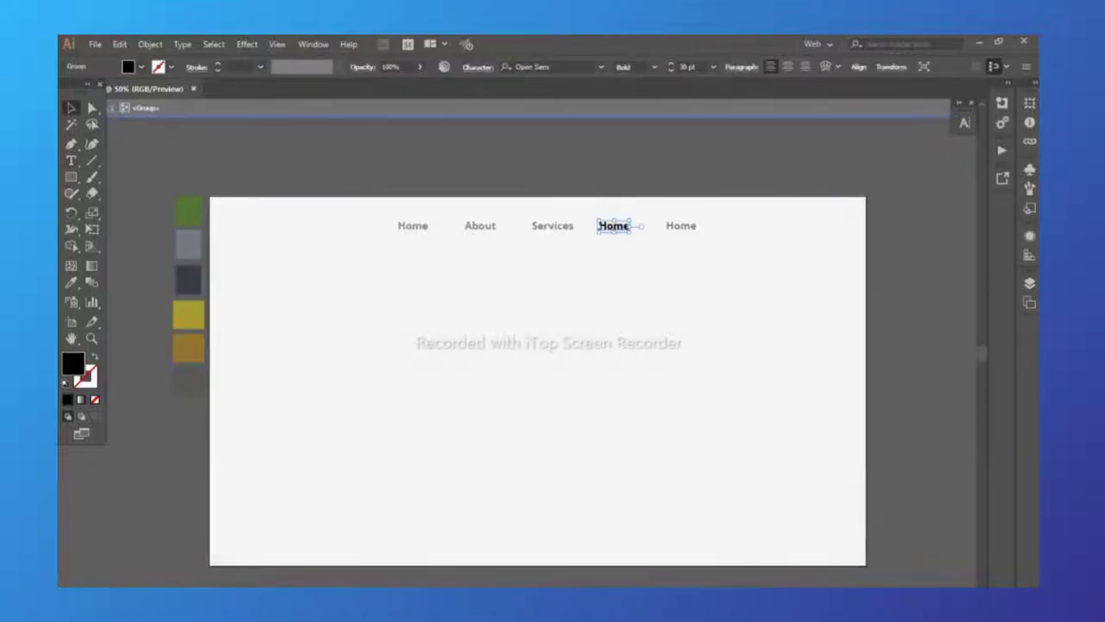
key(ctrl+=)
double_click(516, 354)
text(Contact us)
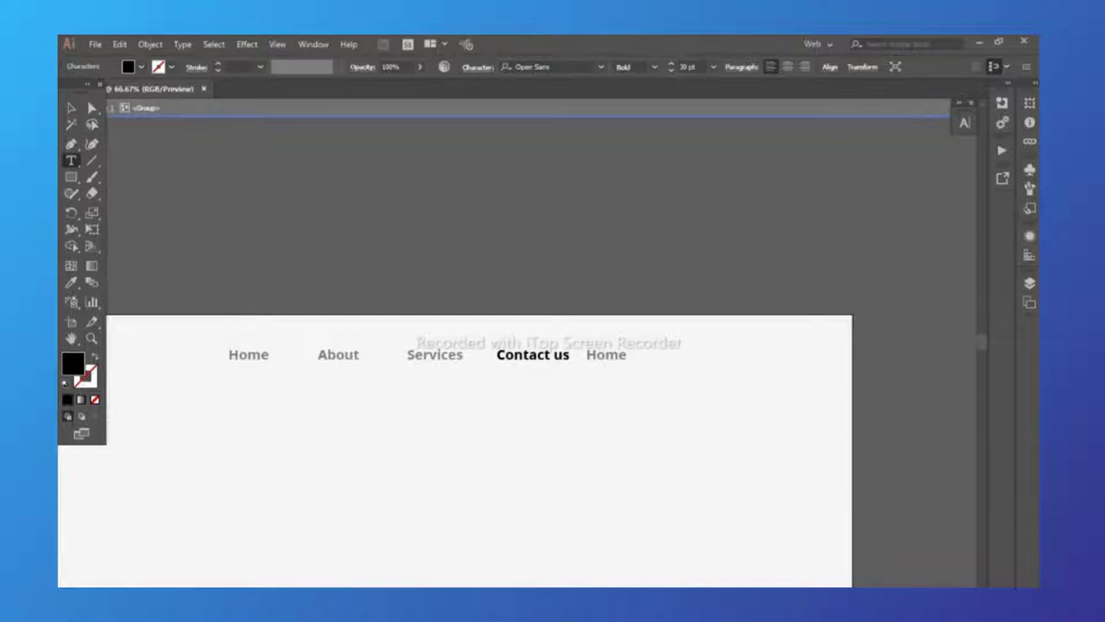
key(Escape)
key(Escape)
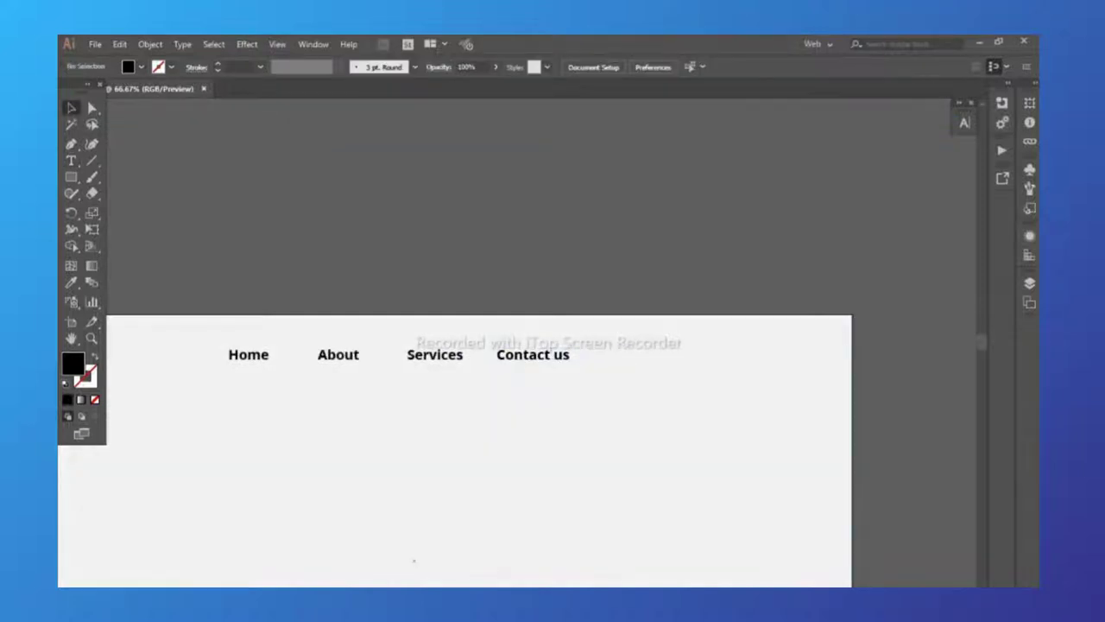
key(ctrl+minus)
click(423, 217)
Shift Contact us right and apply a new font weight to all four nav labels.
click(639, 218)
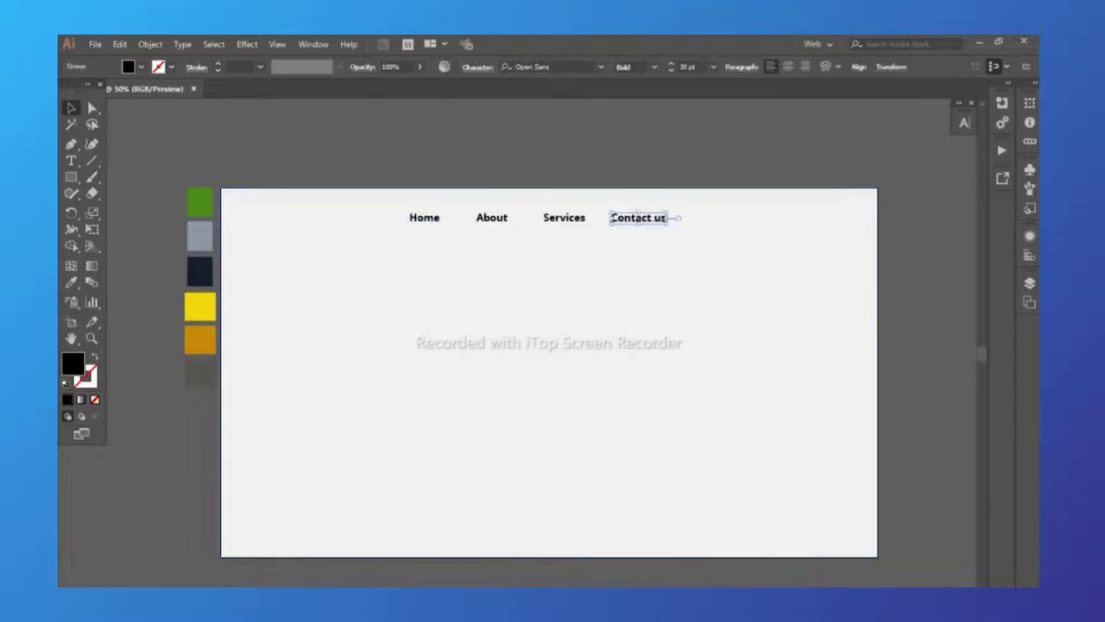
drag(638, 218, 670, 218)
drag(399, 205, 595, 226)
click(654, 66)
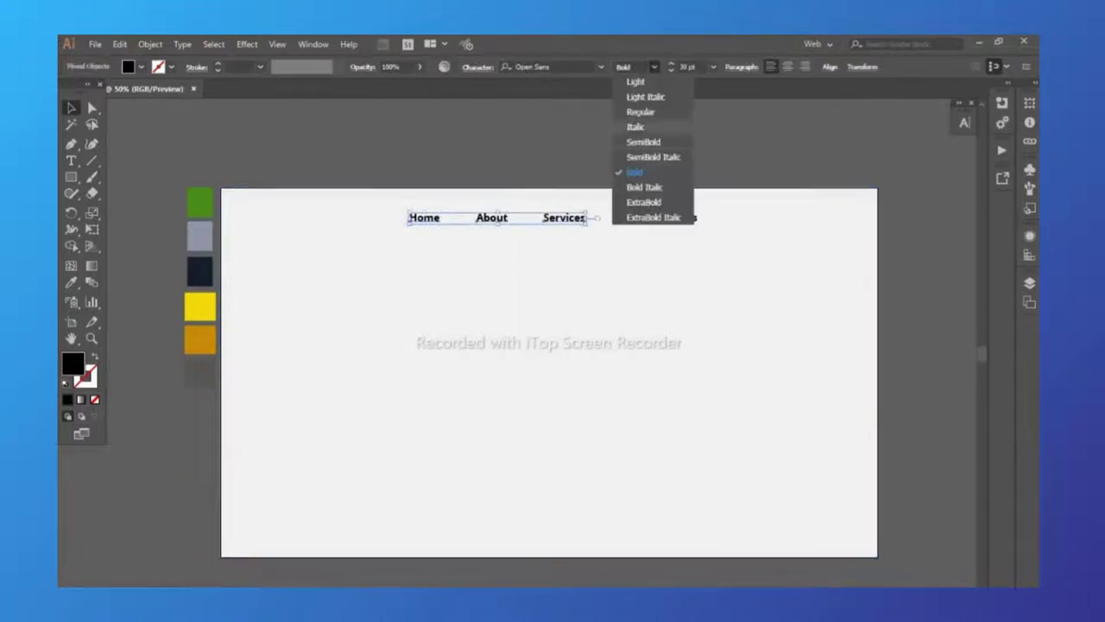
click(643, 142)
click(668, 217)
click(654, 66)
click(643, 141)
Draw a rectangle around Contact us with no fill and a black outline.
key(m)
mouse_move(221, 233)
mouse_down()
mouse_move(651, 236)
mouse_move(706, 223)
mouse_up()
key(ctrl+z)
click(141, 67)
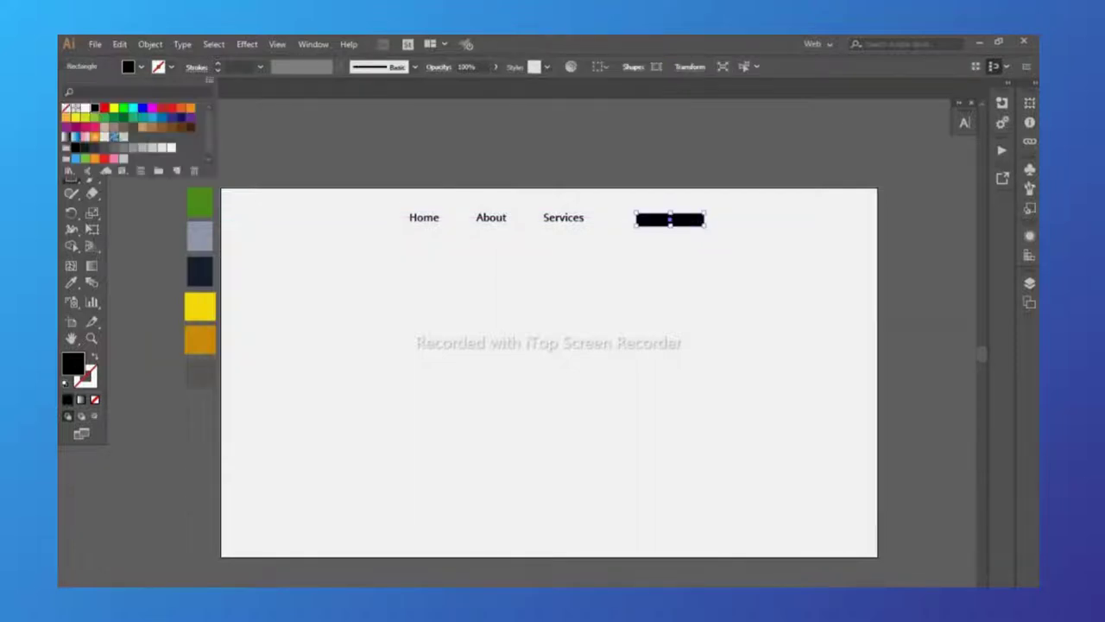
click(67, 90)
click(170, 66)
key(Escape)
Round the corners of the Contact us box.
key(ctrl+1)
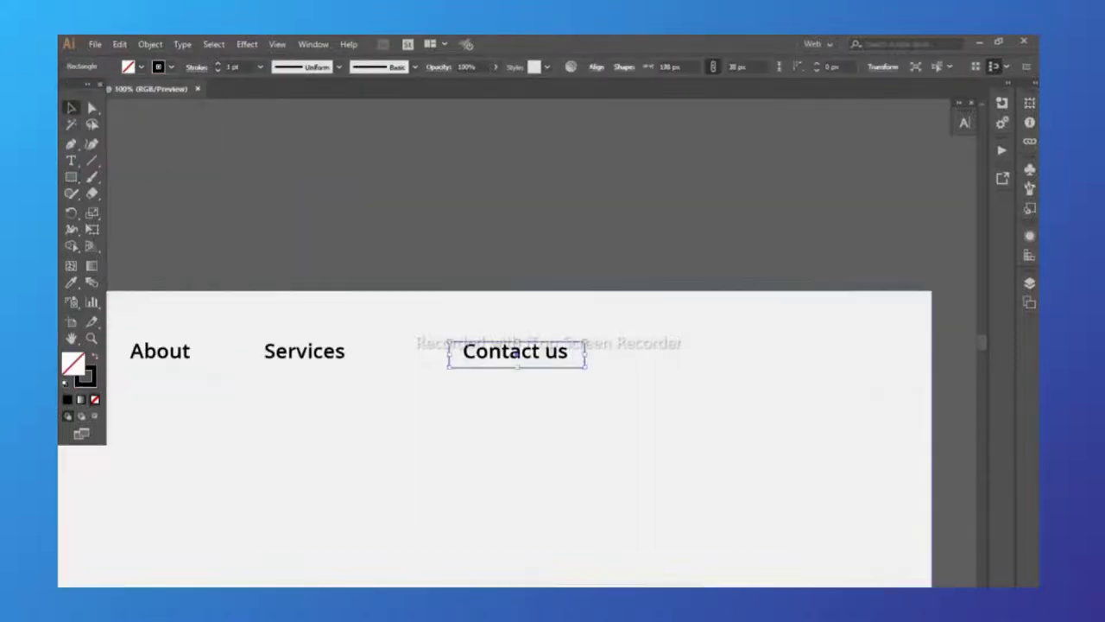
shift+click(566, 352)
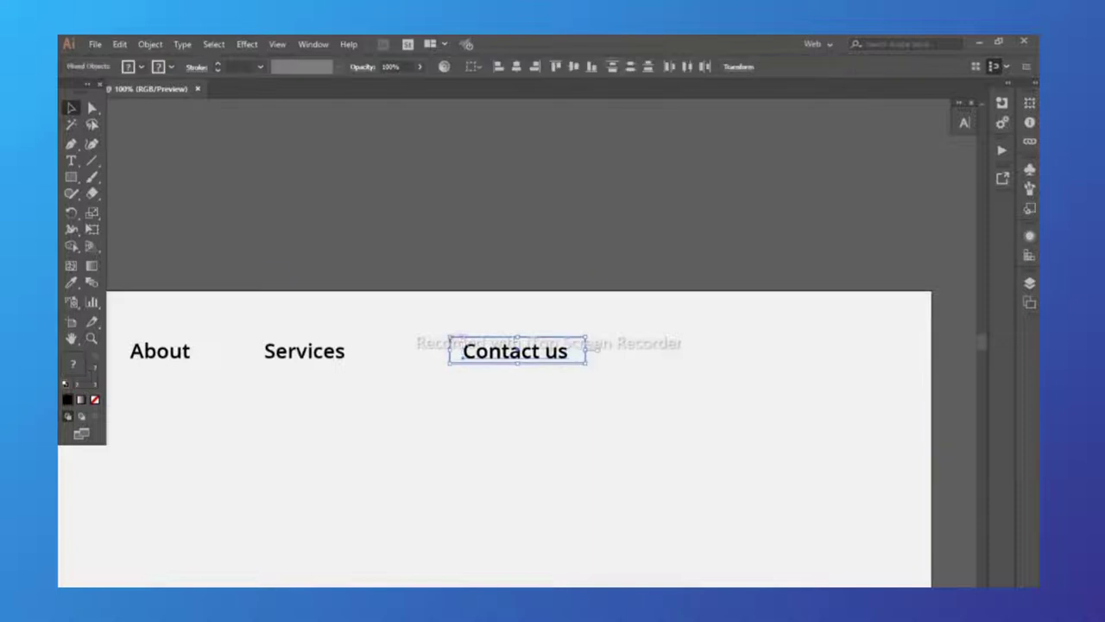
key(a)
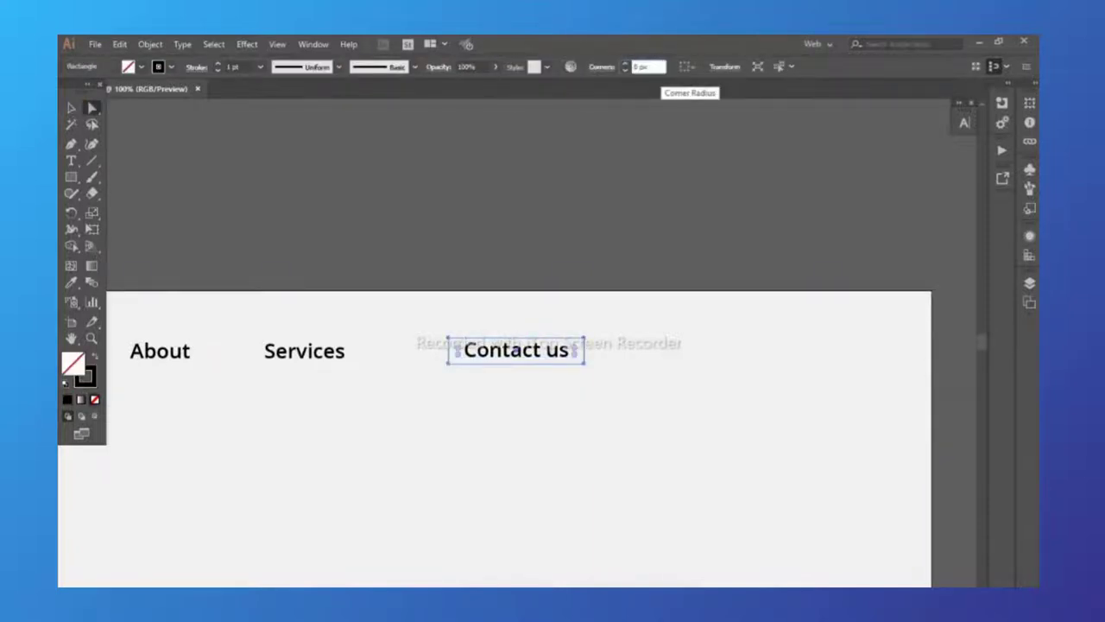
key(ctrl+shift+a)
key(ctrl+minus)
key(ctrl+minus)
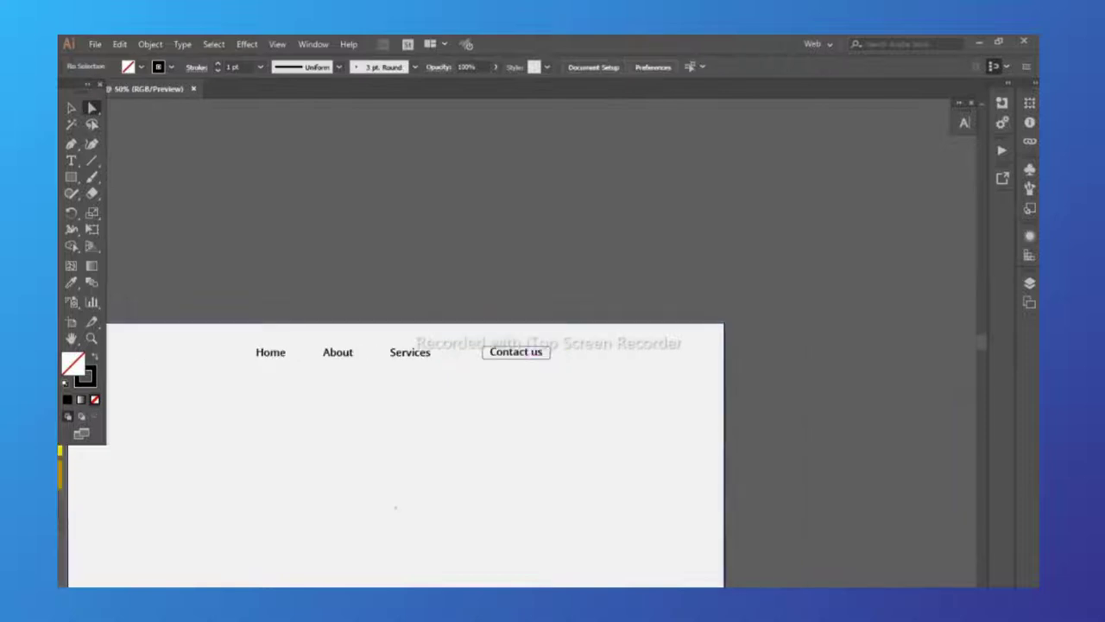
Lock the Contact us box and shift the nav row slightly right and down.
click(518, 371)
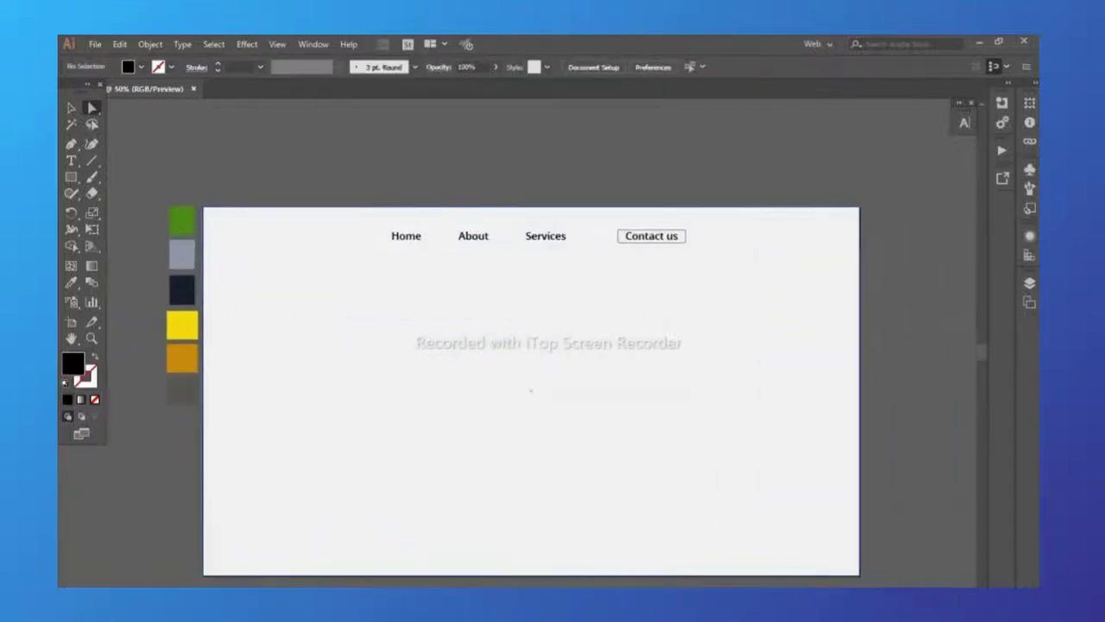
click(150, 44)
click(357, 124)
key(ctrl+a)
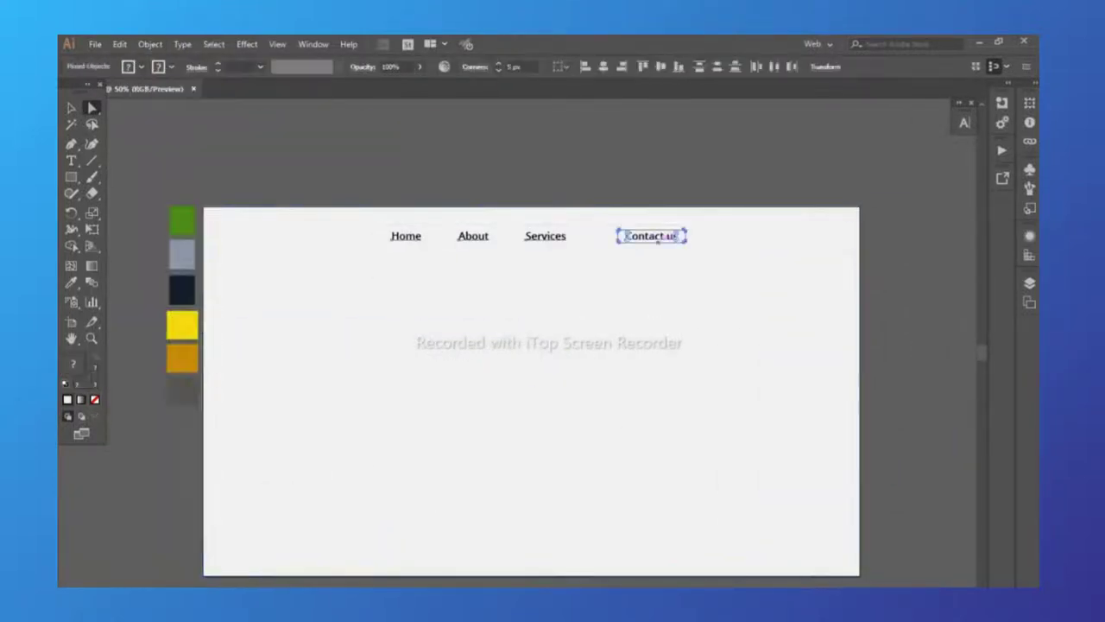
drag(677, 239, 715, 245)
key(ctrl+shift+a)
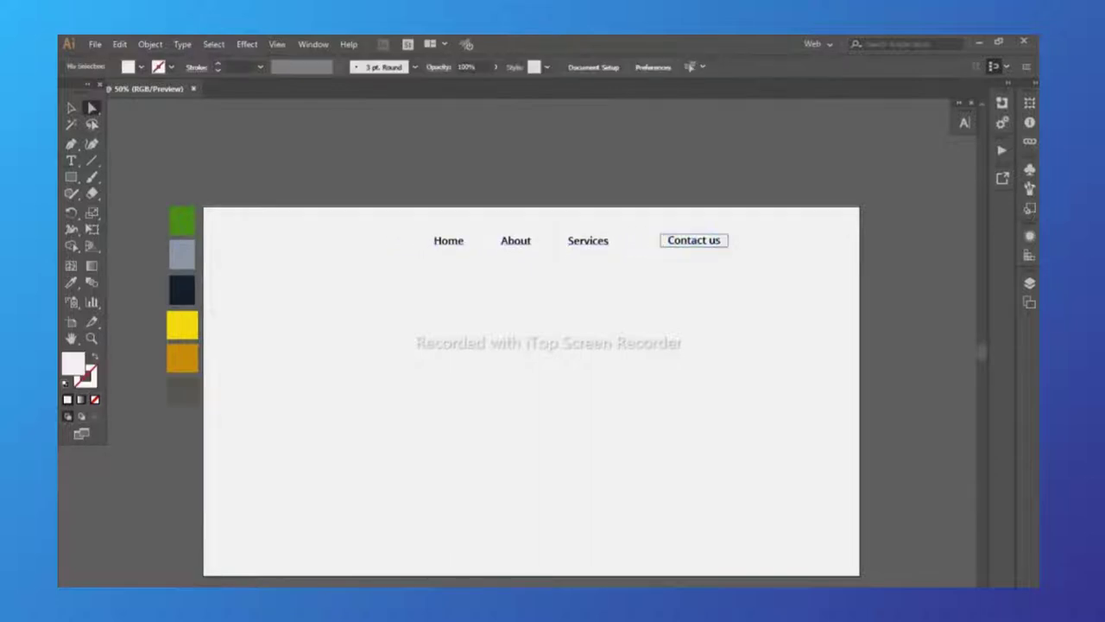
Type LOGO at the artboard's left, set it Bold Italic and colour it green.
key(t)
click(331, 393)
text(LOGO)
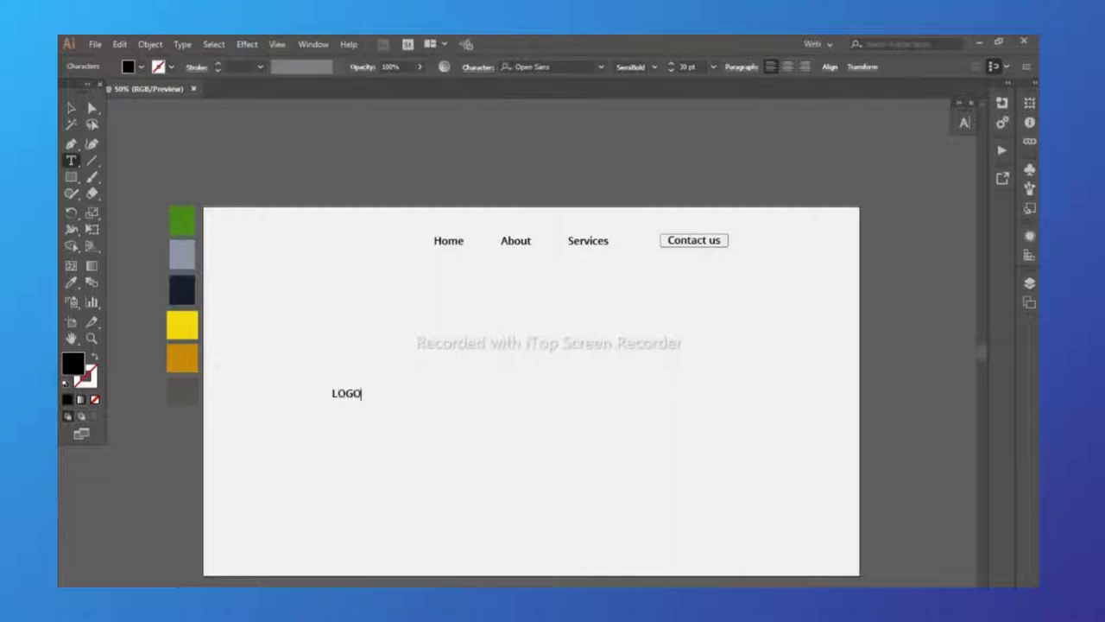
key(ctrl+a)
click(653, 66)
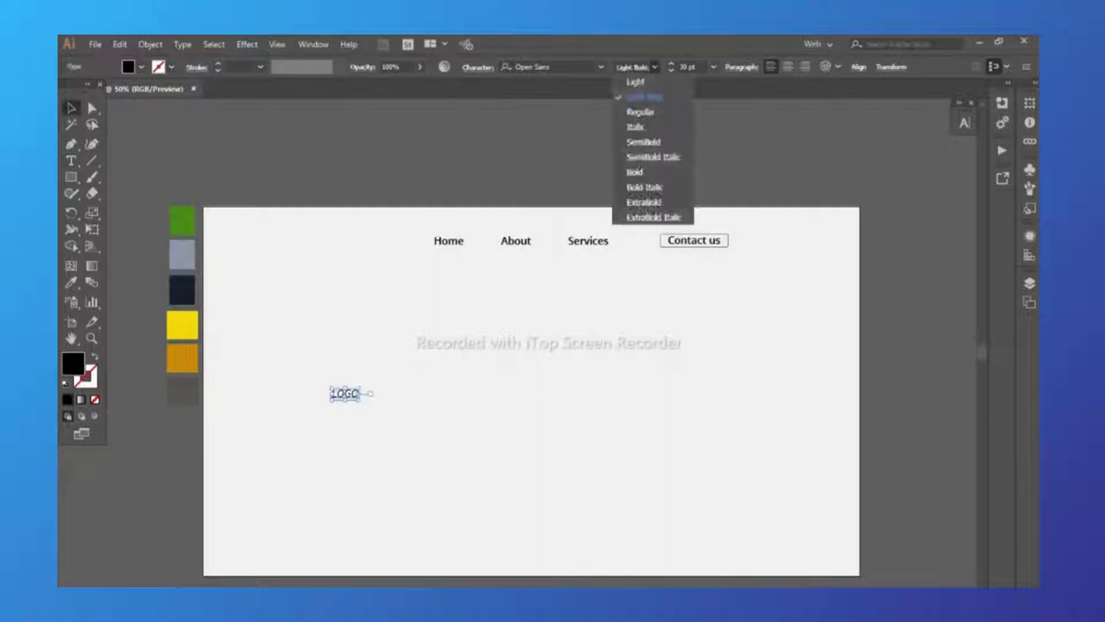
click(657, 215)
key(Escape)
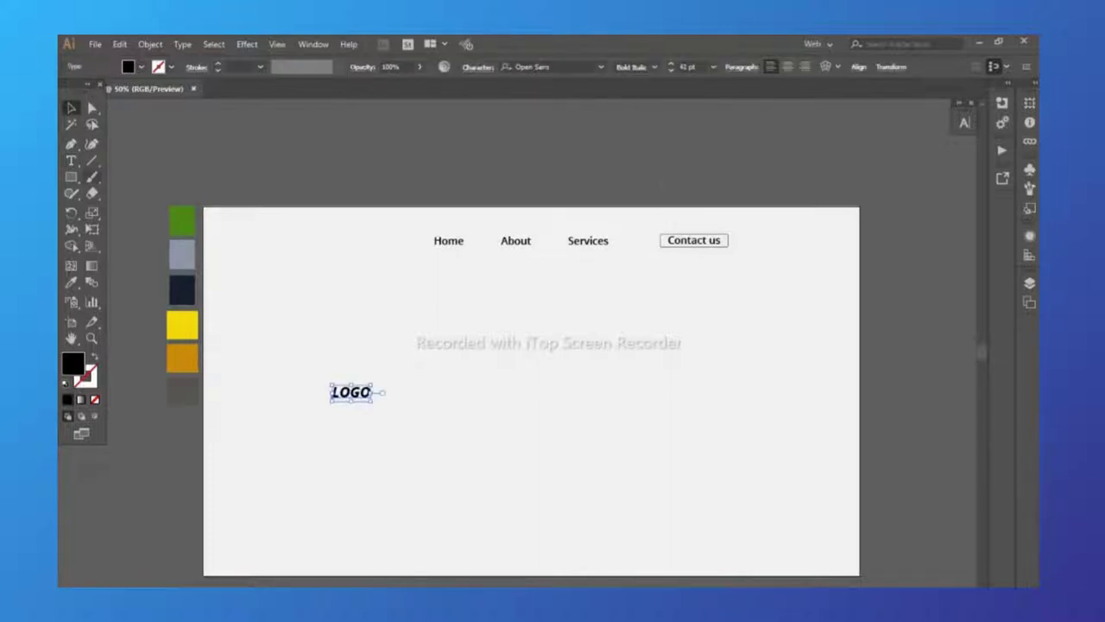
click(182, 324)
Move LOGO to the top-left and align it with the navigation row.
key(v)
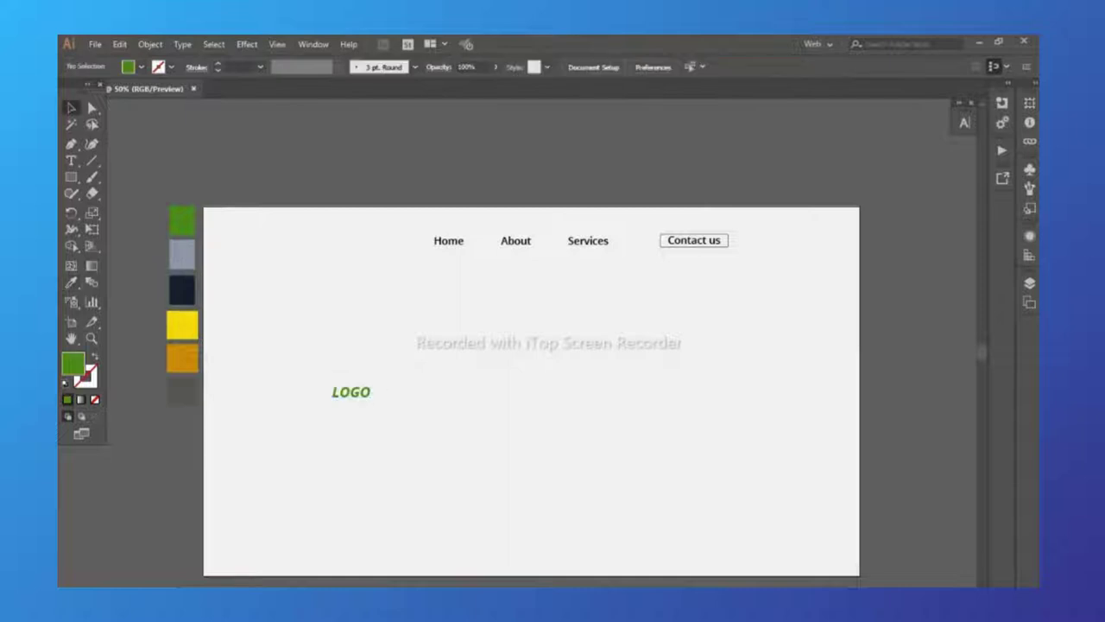
mouse_move(358, 393)
mouse_down()
mouse_move(264, 243)
mouse_move(631, 257)
mouse_up()
click(829, 67)
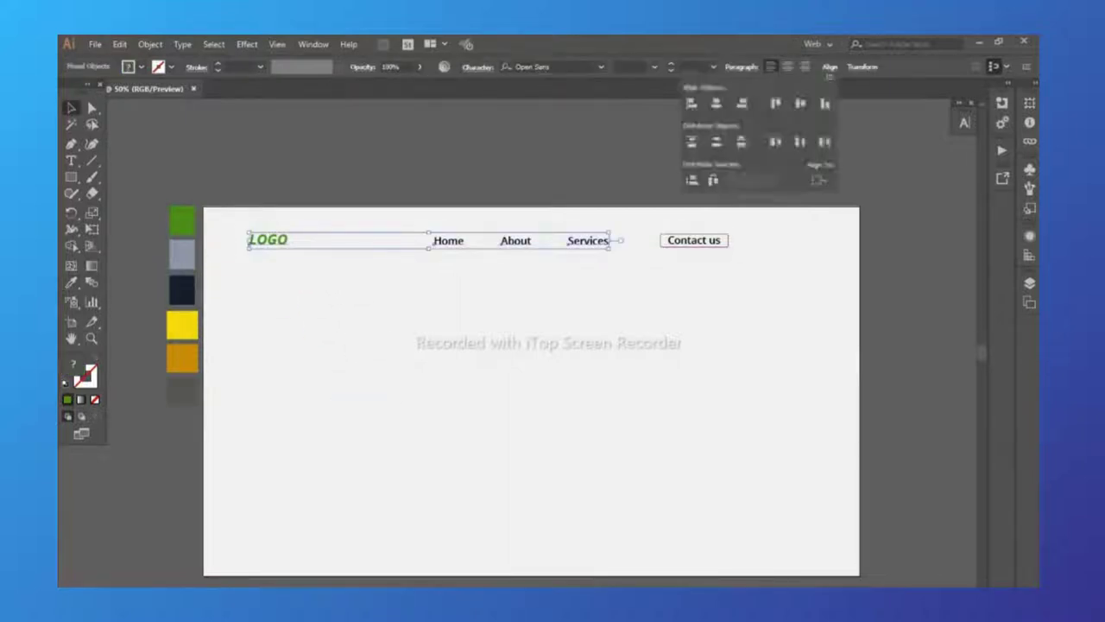
click(800, 103)
click(694, 240)
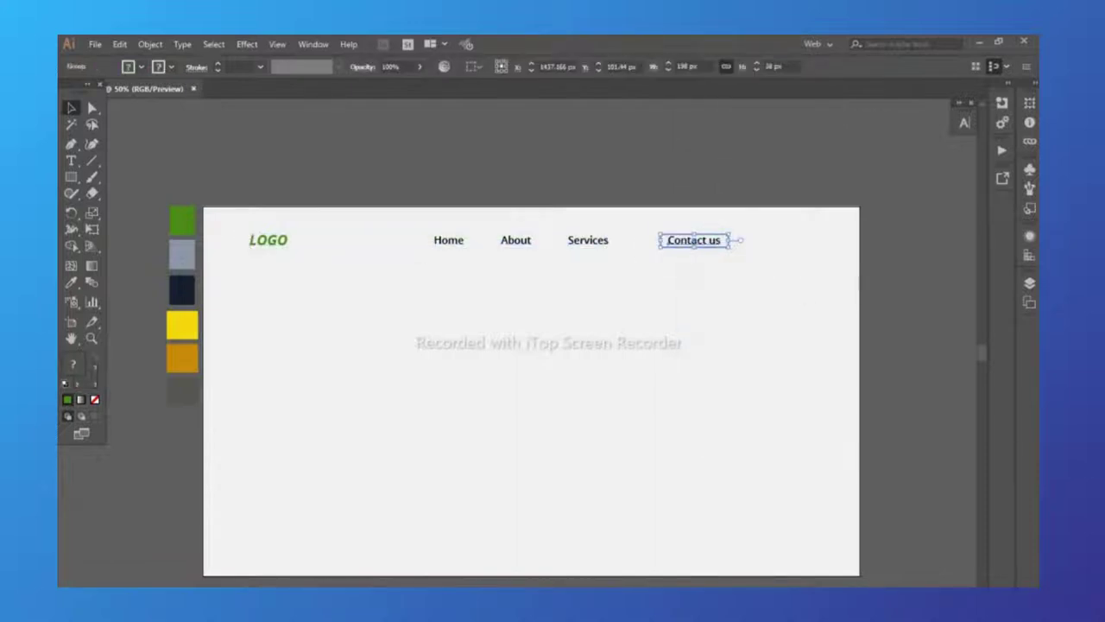
drag(743, 259, 406, 229)
key(ctrl+shift+a)
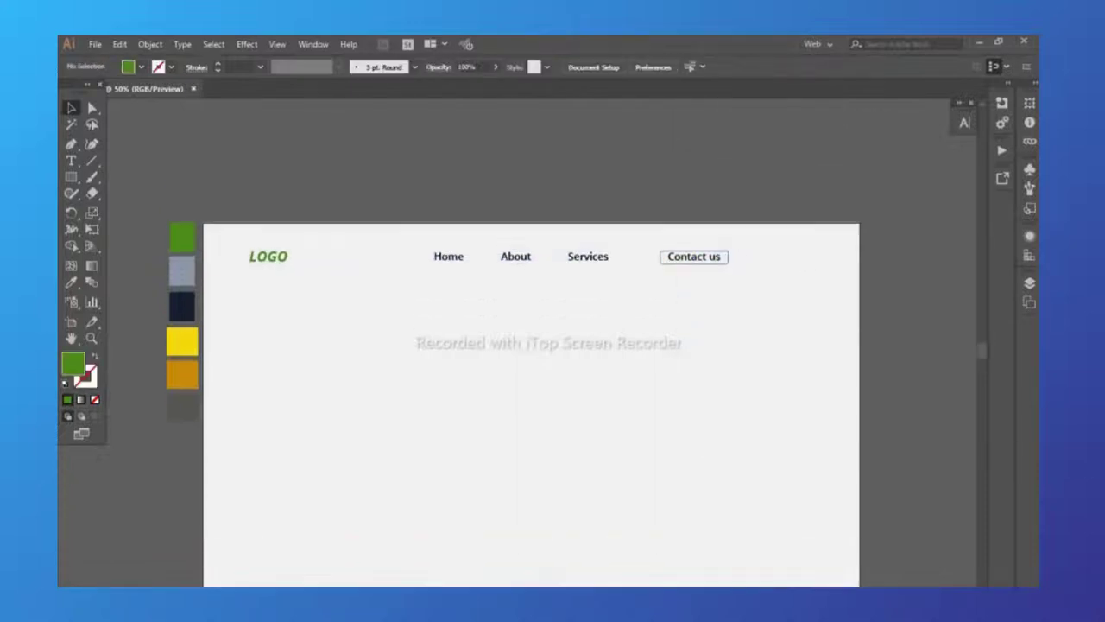
Duplicate LOGO lower down, retype it as Sport, make it Bold and larger.
scroll(531, 388, down, 1)
click(268, 223)
drag(268, 223, 267, 308)
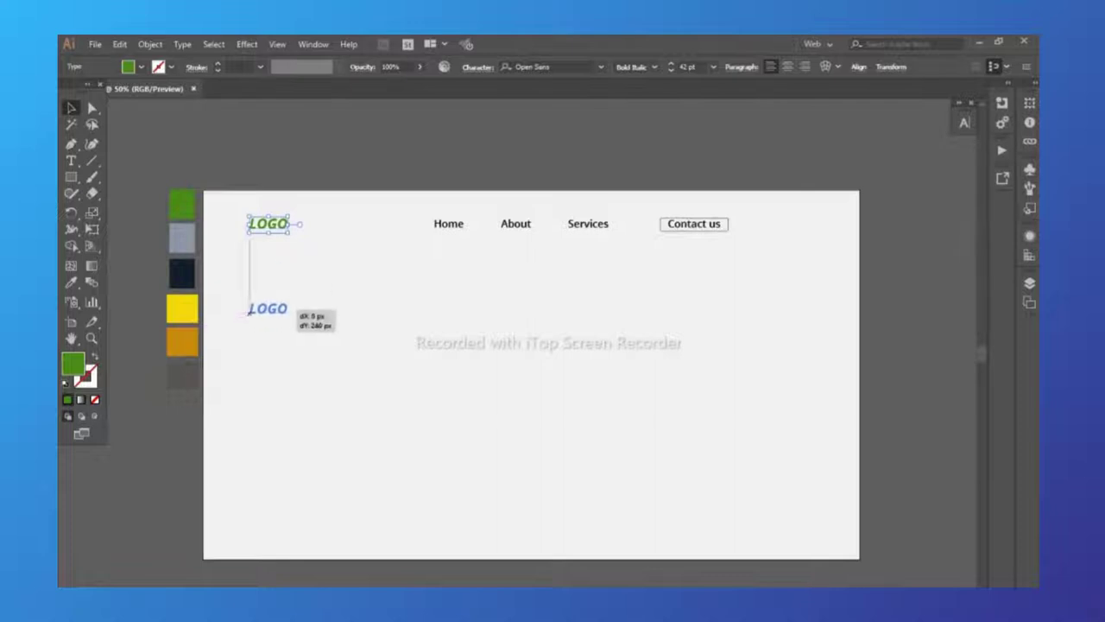
double_click(268, 308)
text(Sport)
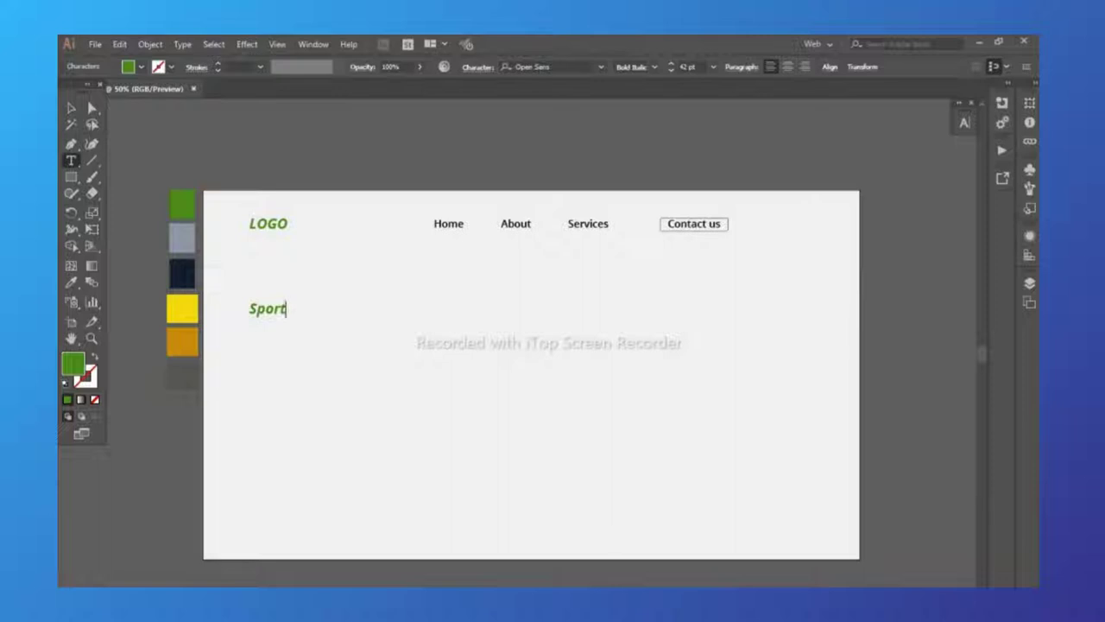
key(Escape)
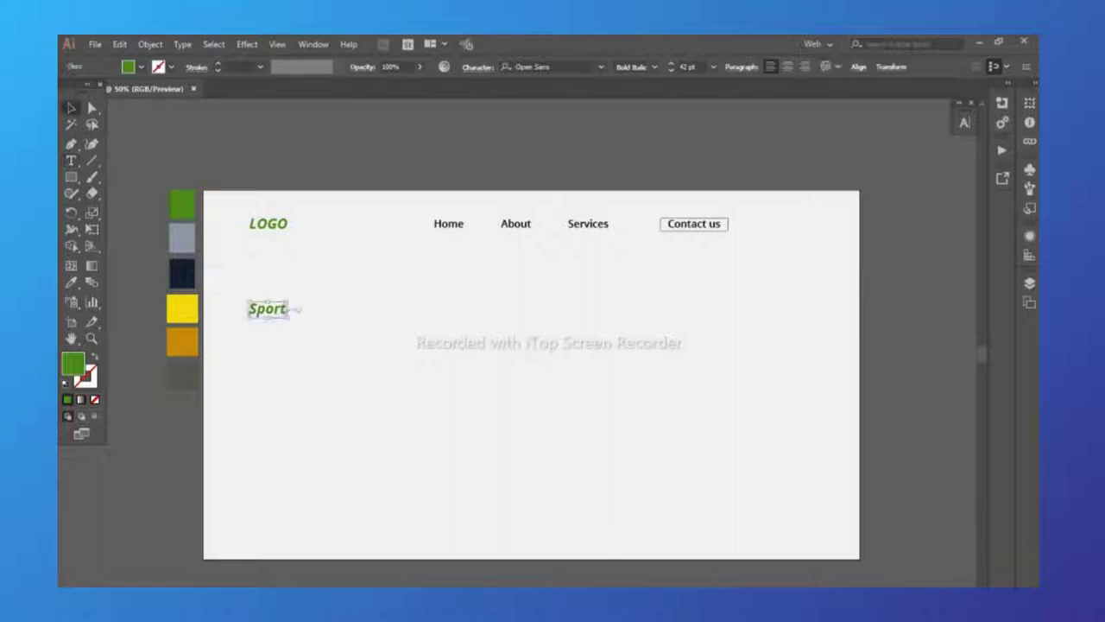
click(655, 66)
click(660, 173)
click(671, 63)
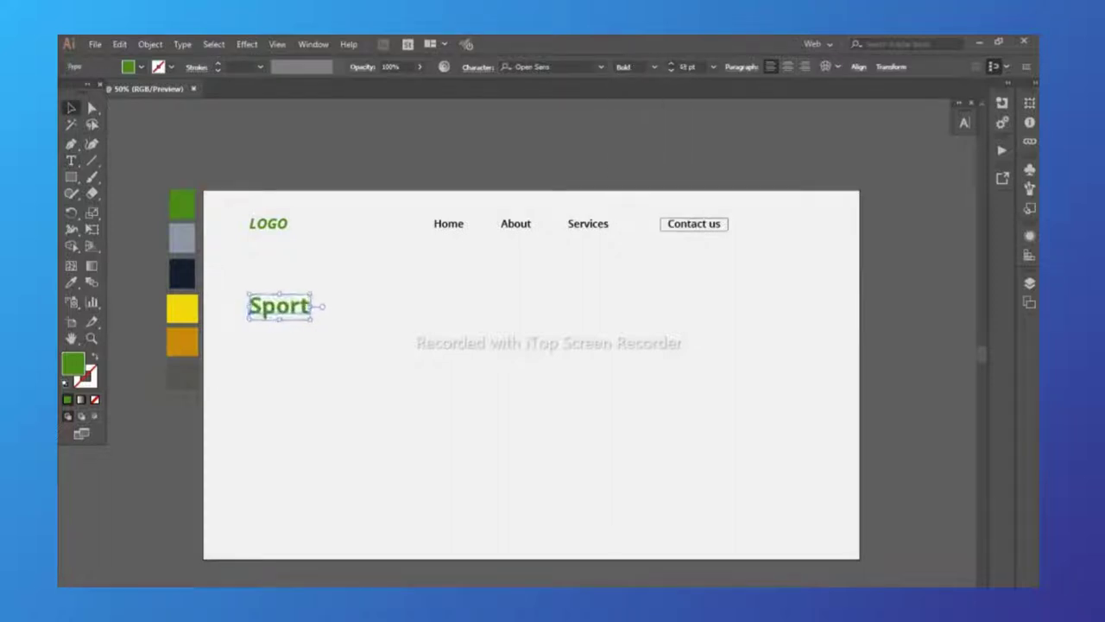
key(ctrl+shift+period)
key(ctrl+shift+period)
key(ctrl+shift+period)
drag(349, 308, 343, 319)
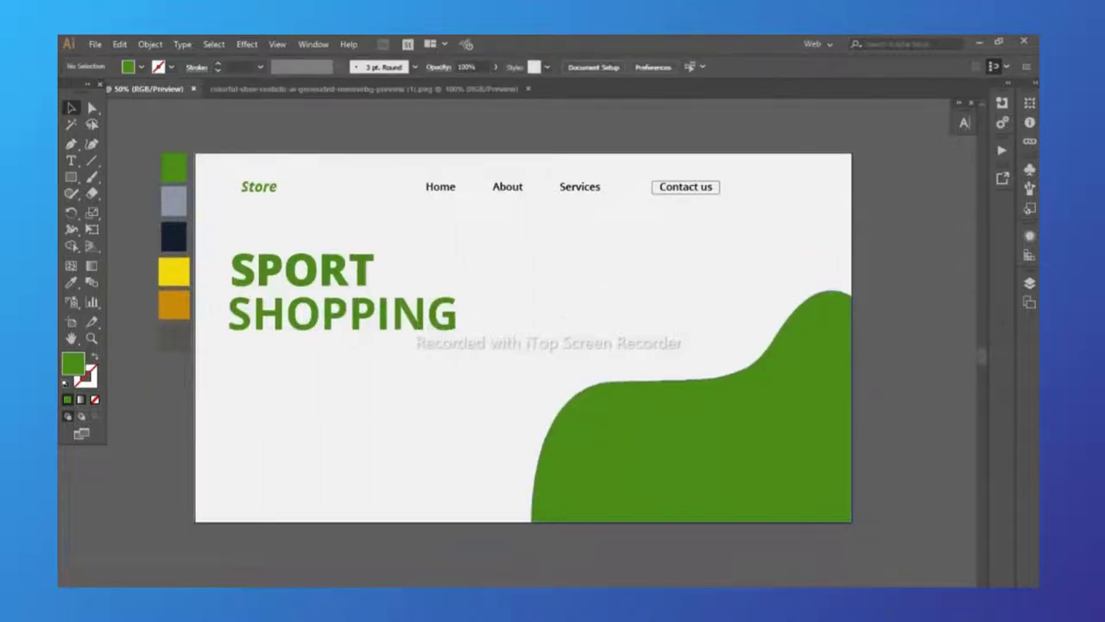
Copy the green wave, reflect it vertically and move it toward the top-left.
click(691, 431)
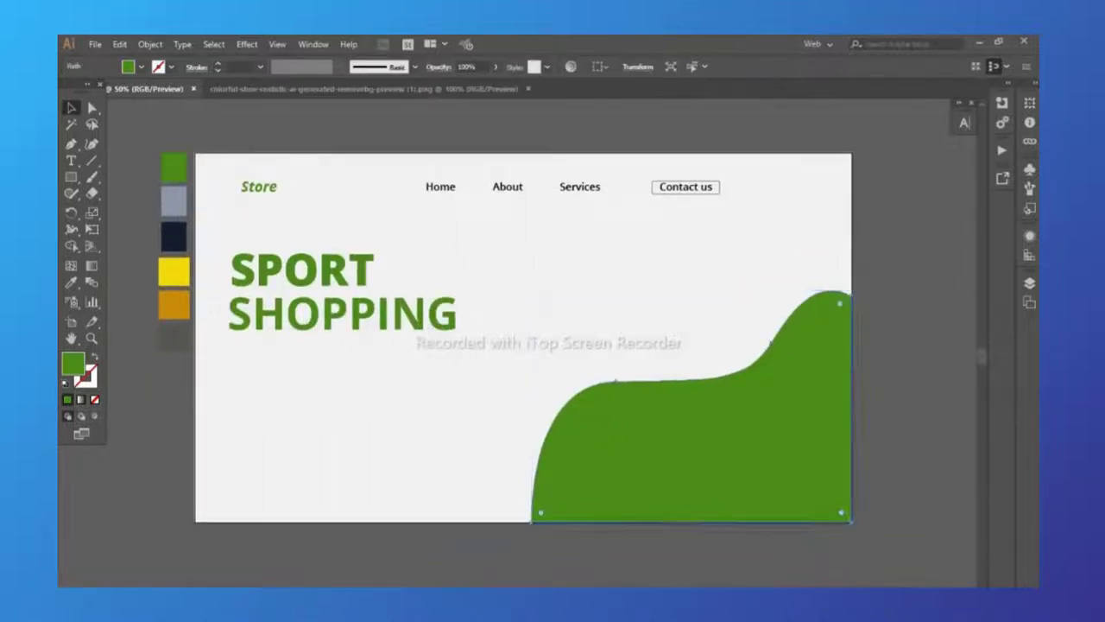
drag(624, 462, 335, 407)
right_click(335, 408)
click(505, 383)
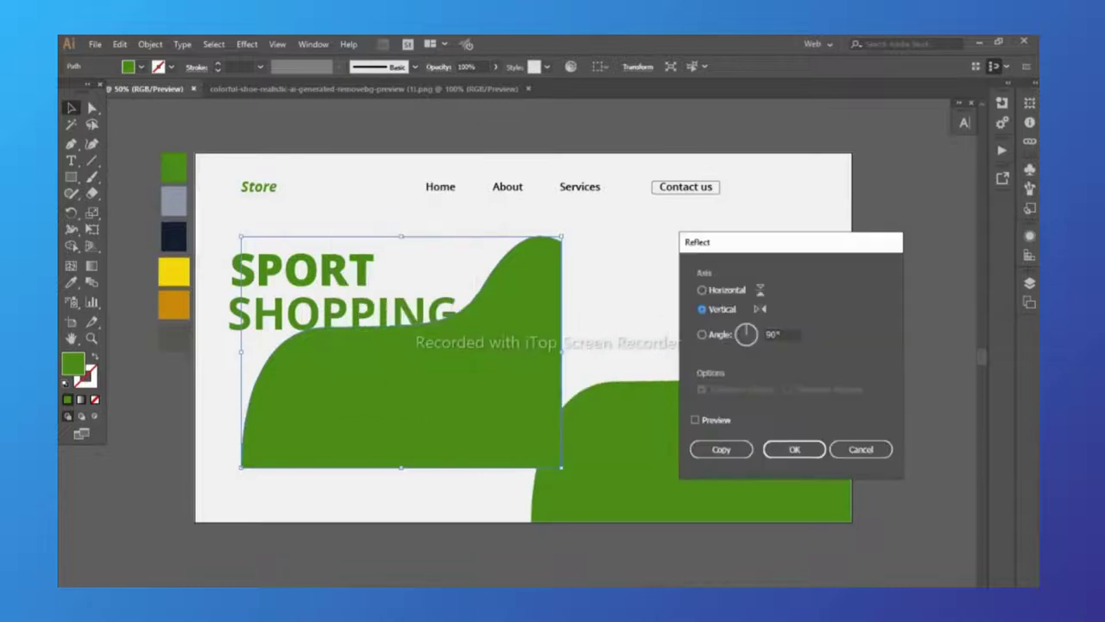
click(696, 419)
click(792, 449)
mouse_move(468, 395)
mouse_down()
mouse_move(413, 339)
mouse_move(427, 438)
mouse_move(485, 215)
mouse_up()
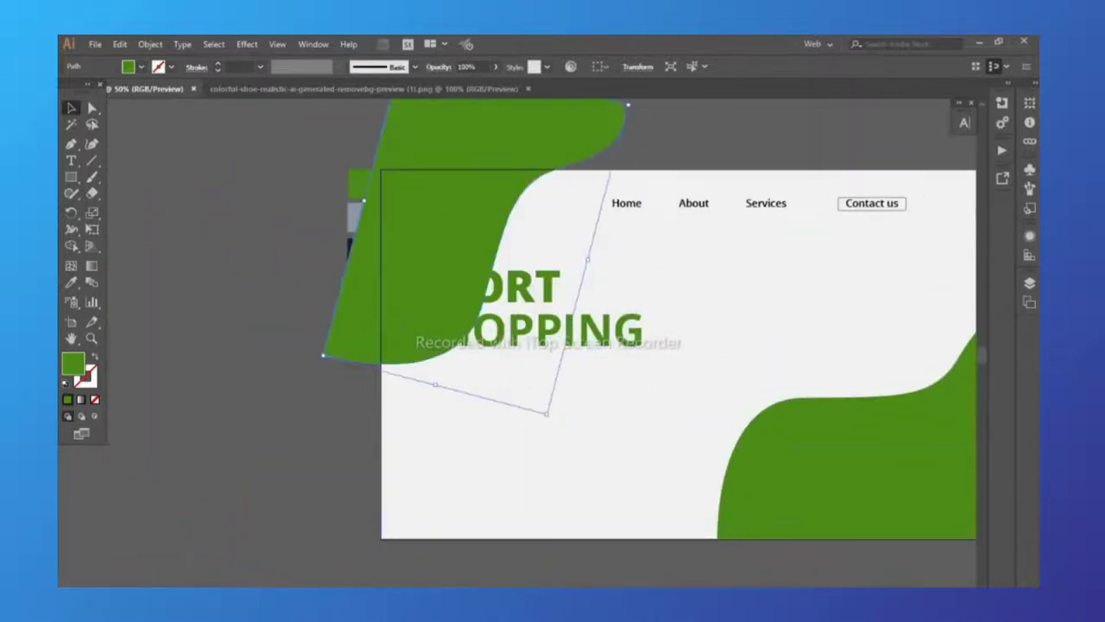
Remove a stray edit made around the wave copy.
drag(639, 346, 453, 533)
key(shift+m)
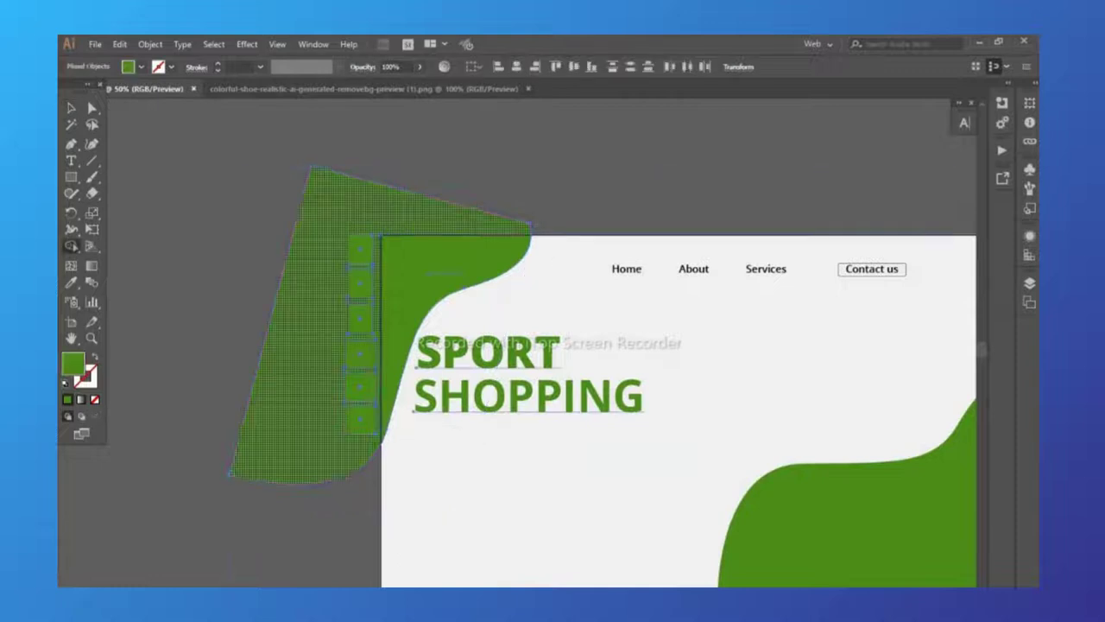
click(302, 328)
key(v)
key(Delete)
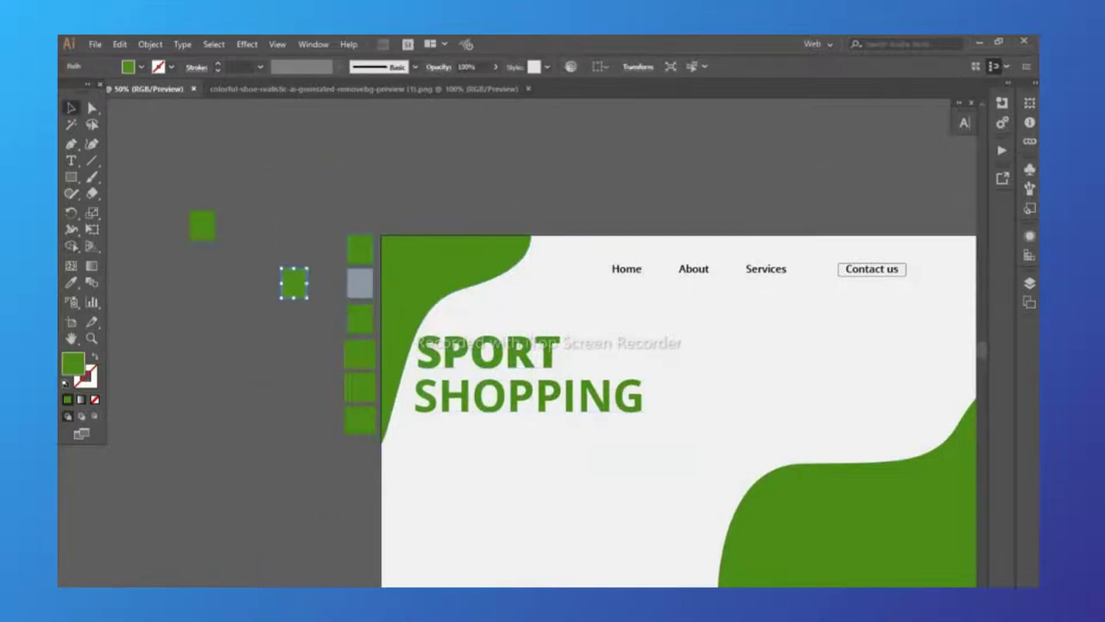
key(Delete)
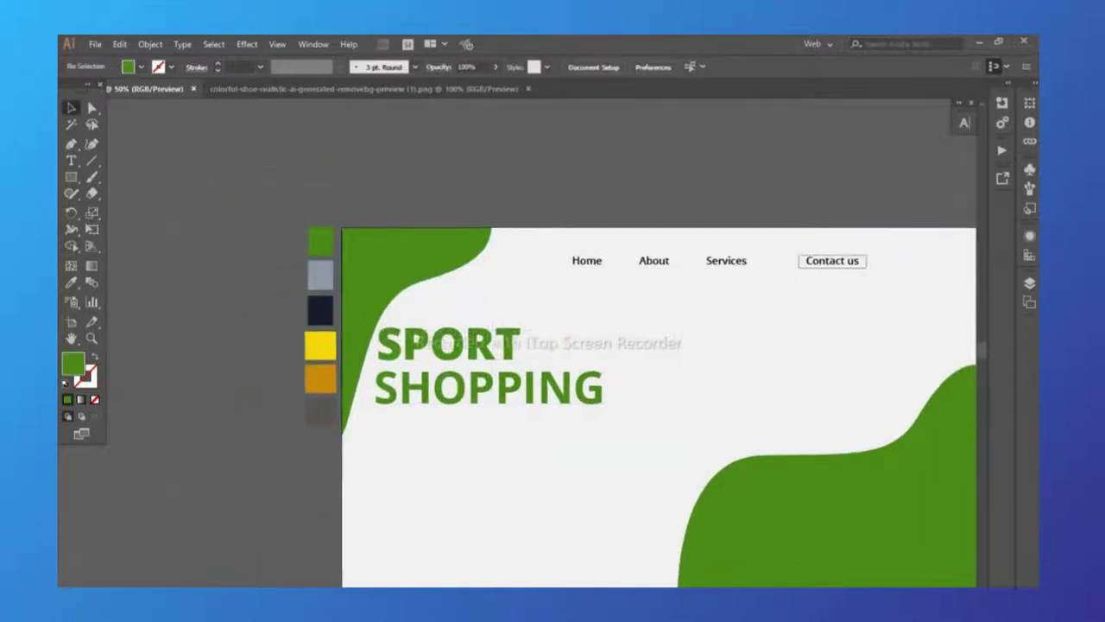
Move the headline right, push the corner wave up-left, and move the colour samples aside.
drag(604, 388, 473, 326)
click(355, 289)
drag(356, 289, 391, 300)
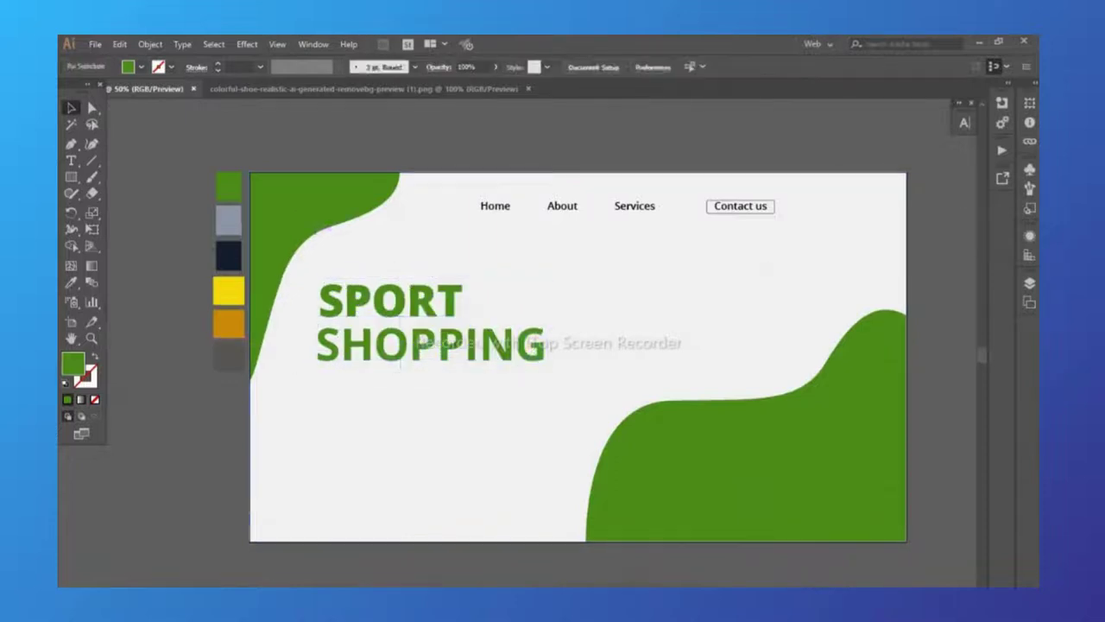
mouse_move(285, 194)
mouse_down()
mouse_move(254, 179)
mouse_move(343, 211)
mouse_up()
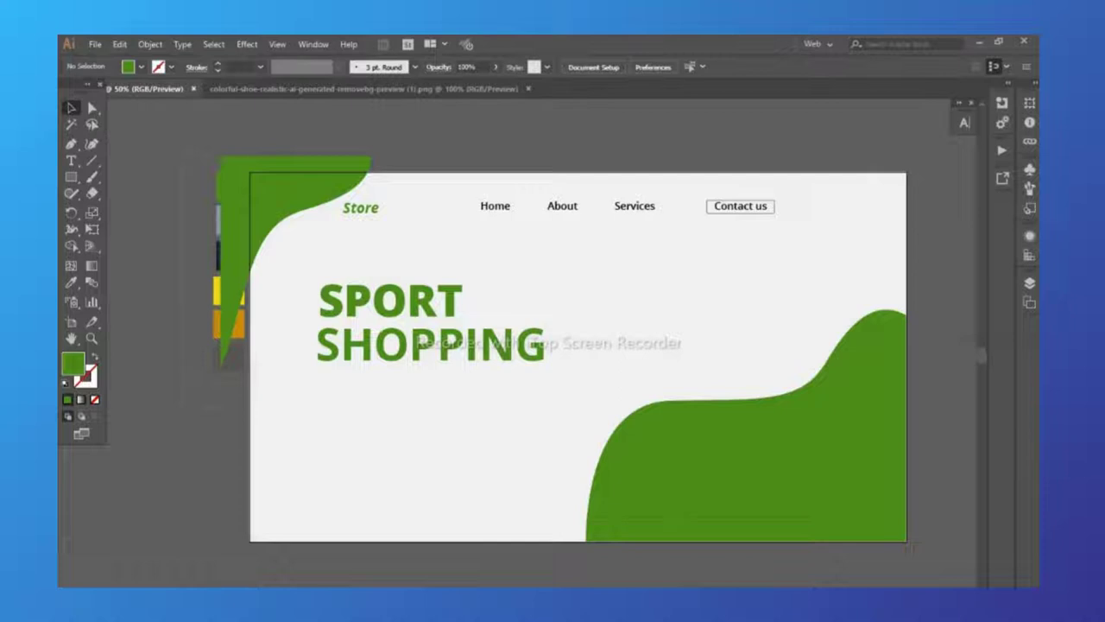
click(216, 285)
drag(203, 346, 117, 515)
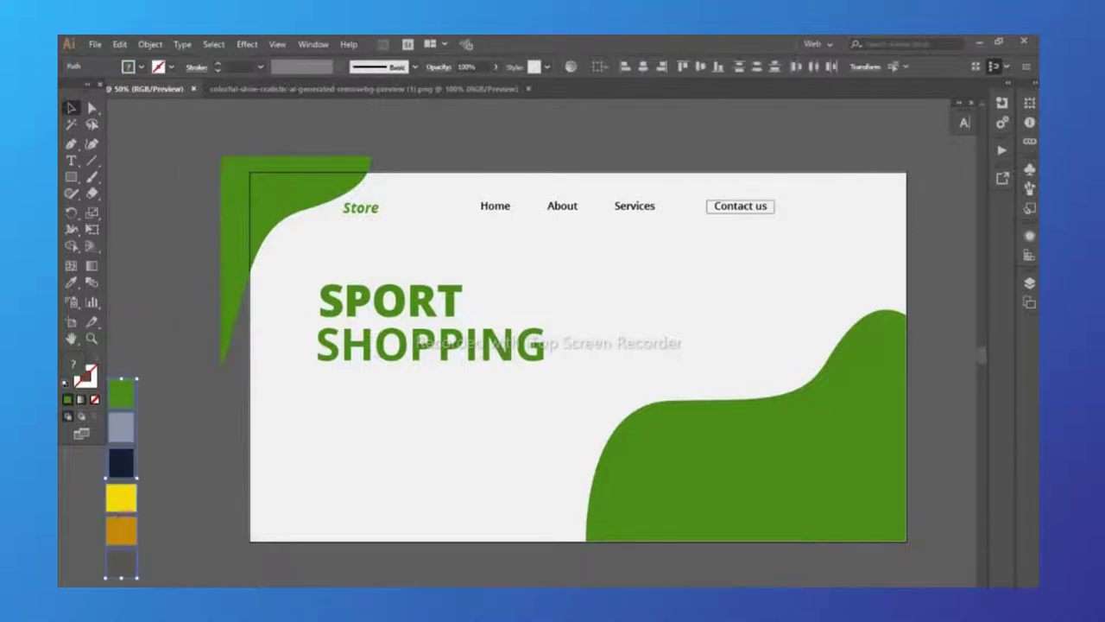
click(231, 225)
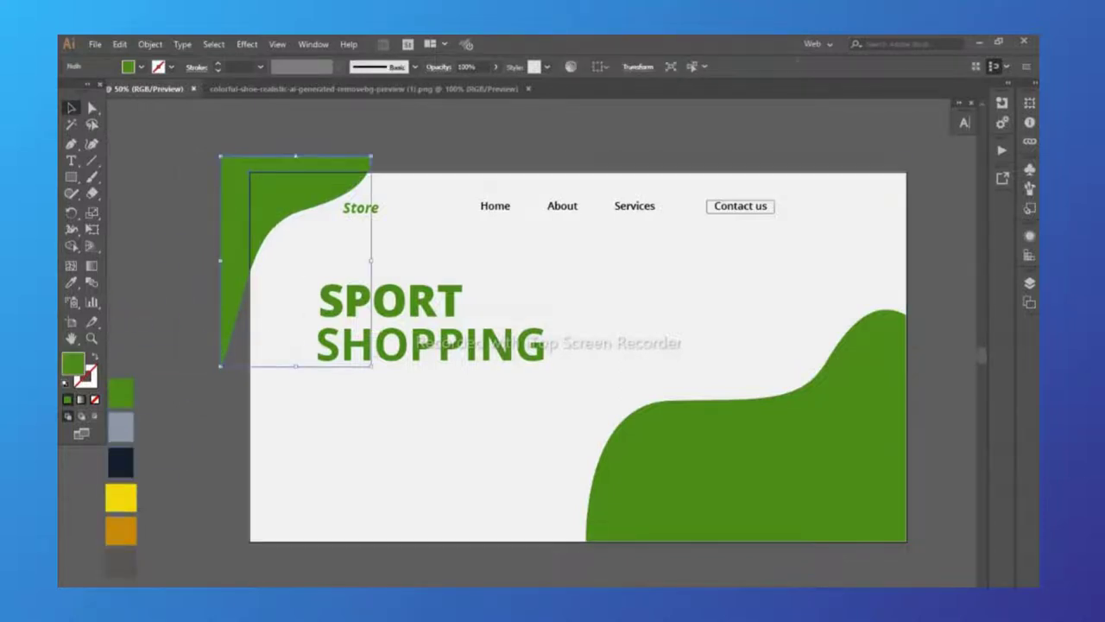
Nudge the Store label and nav links header row down.
click(360, 191)
click(495, 189)
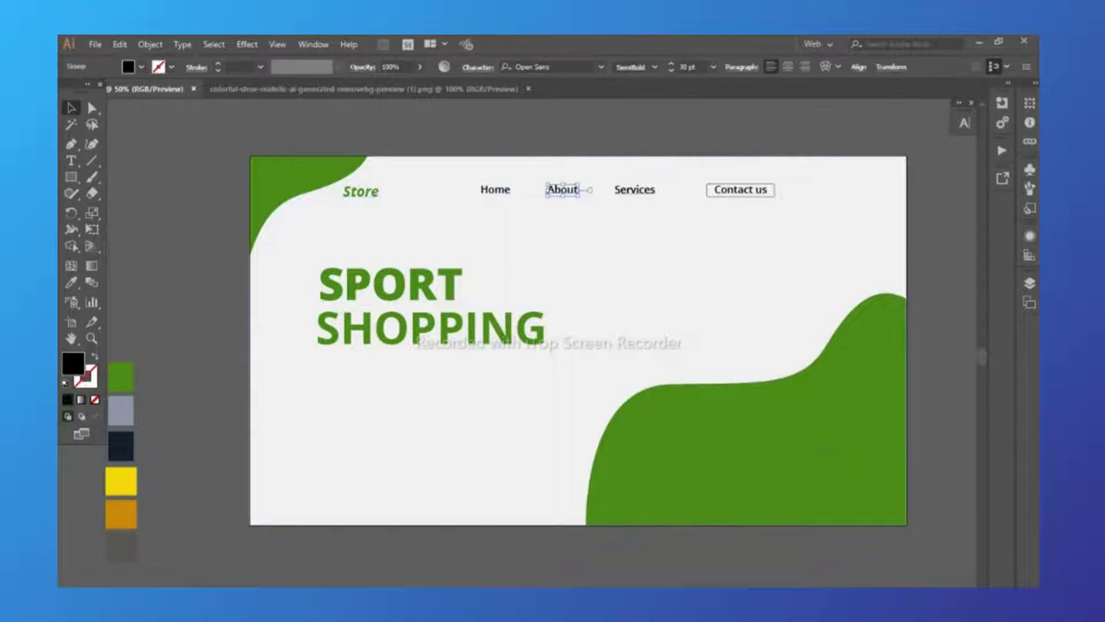
drag(466, 177, 785, 203)
shift+click(360, 190)
key(shift+Down)
key(ctrl+shift+a)
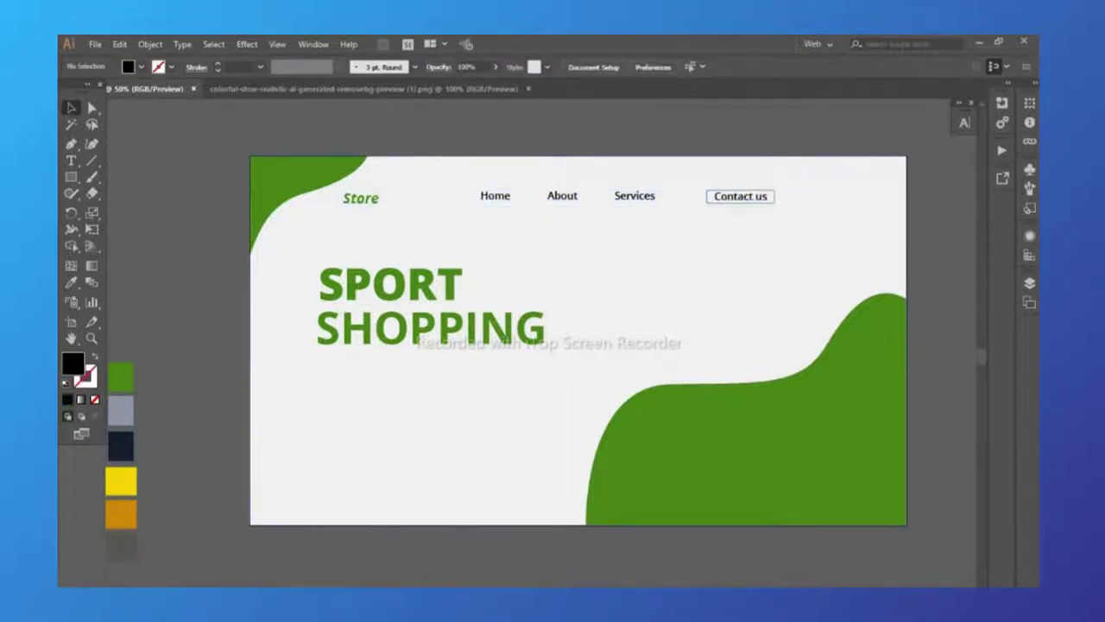
Copy the shoe image from its document and paste it onto the landing page.
key(ctrl+Tab)
key(ctrl+c)
key(ctrl+Tab)
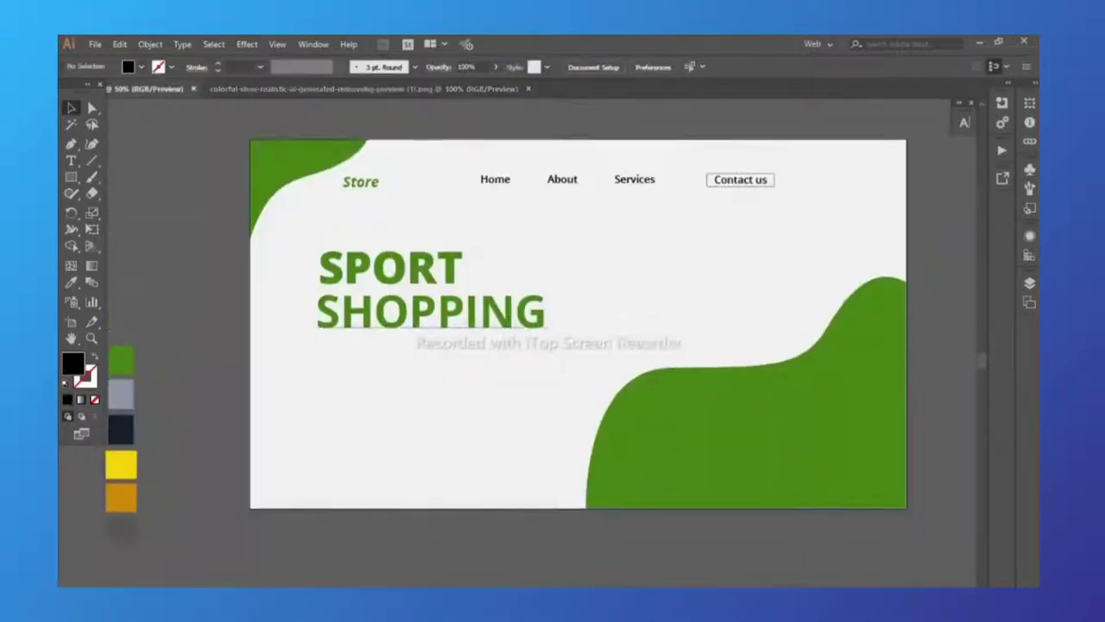
key(ctrl+v)
Send the shoe one layer backward, place it over the green wave and scale it up.
drag(663, 447, 739, 354)
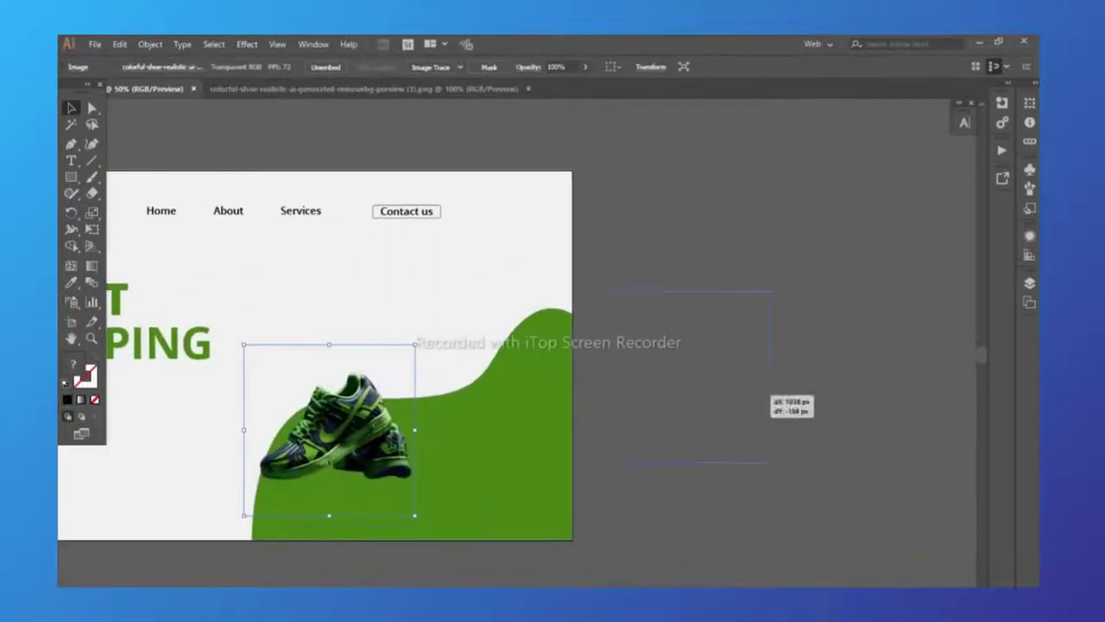
right_click(809, 371)
click(666, 500)
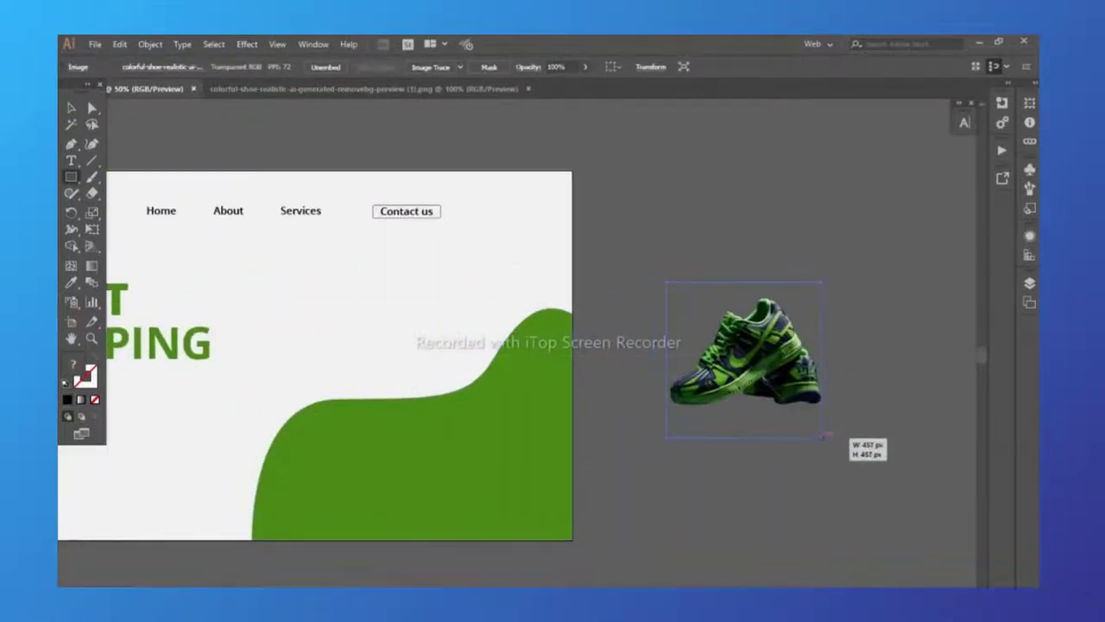
drag(696, 428, 824, 437)
key(v)
right_click(794, 389)
mouse_move(801, 353)
mouse_down()
mouse_move(751, 393)
mouse_move(389, 466)
mouse_up()
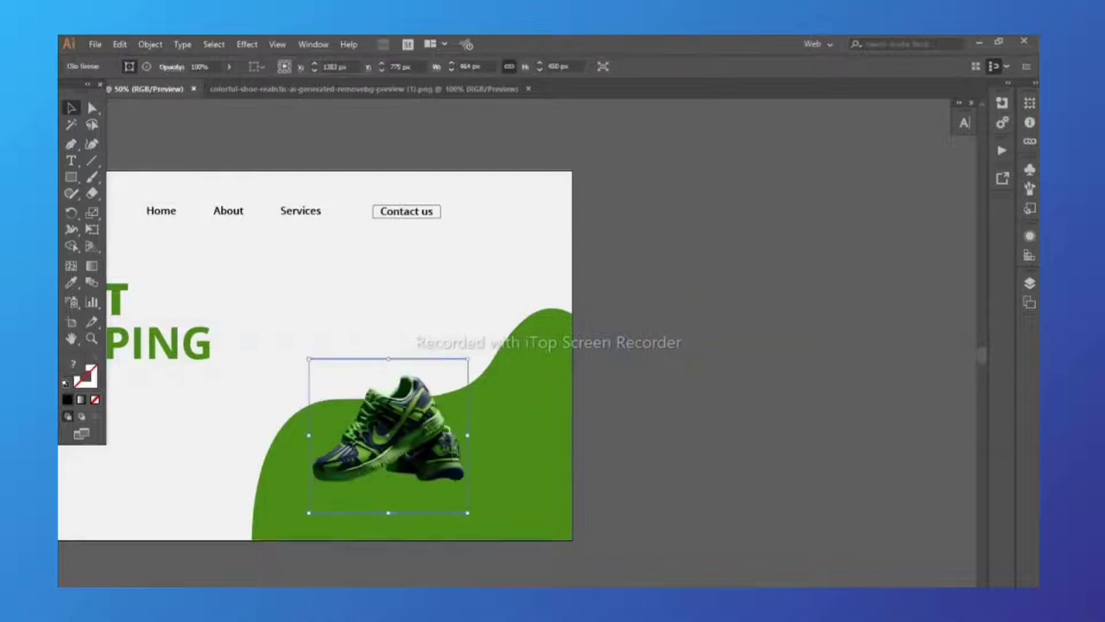
key(ctrl+0)
drag(509, 234, 433, 220)
drag(714, 221, 751, 178)
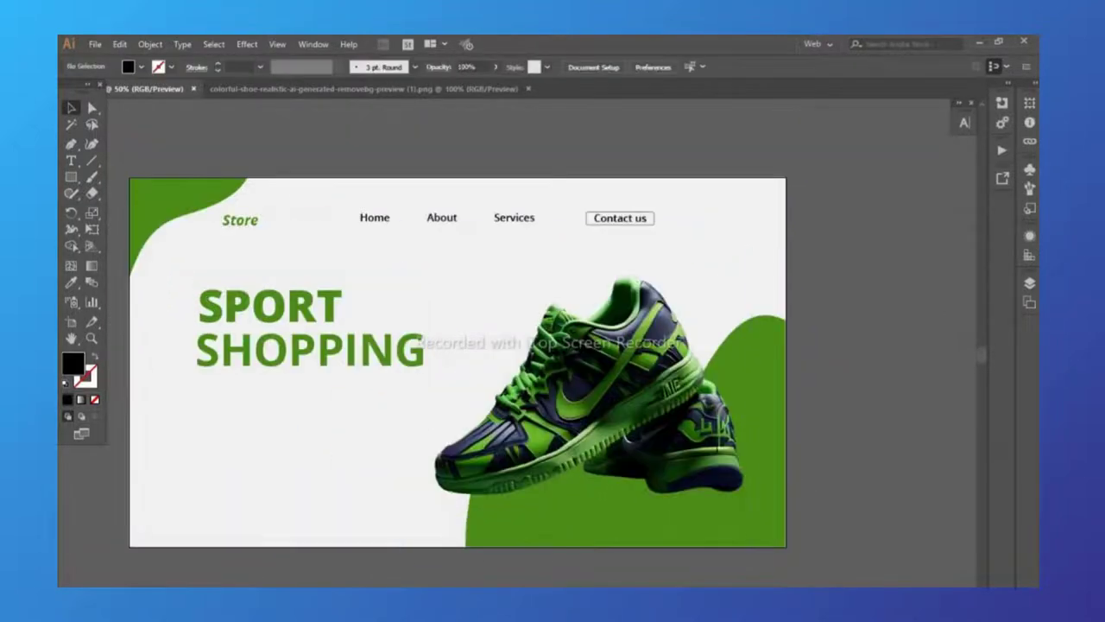
Give the shoe a Hard Light drop shadow: 75% opacity, 7 px and 10 px offsets, 3 px blur.
click(247, 44)
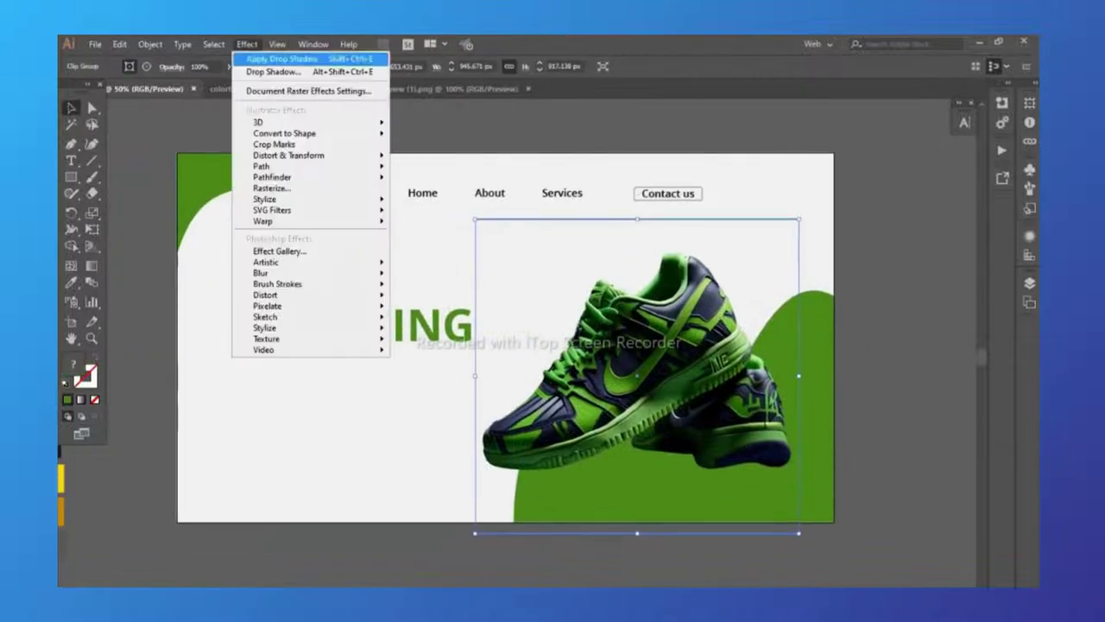
click(457, 200)
click(808, 198)
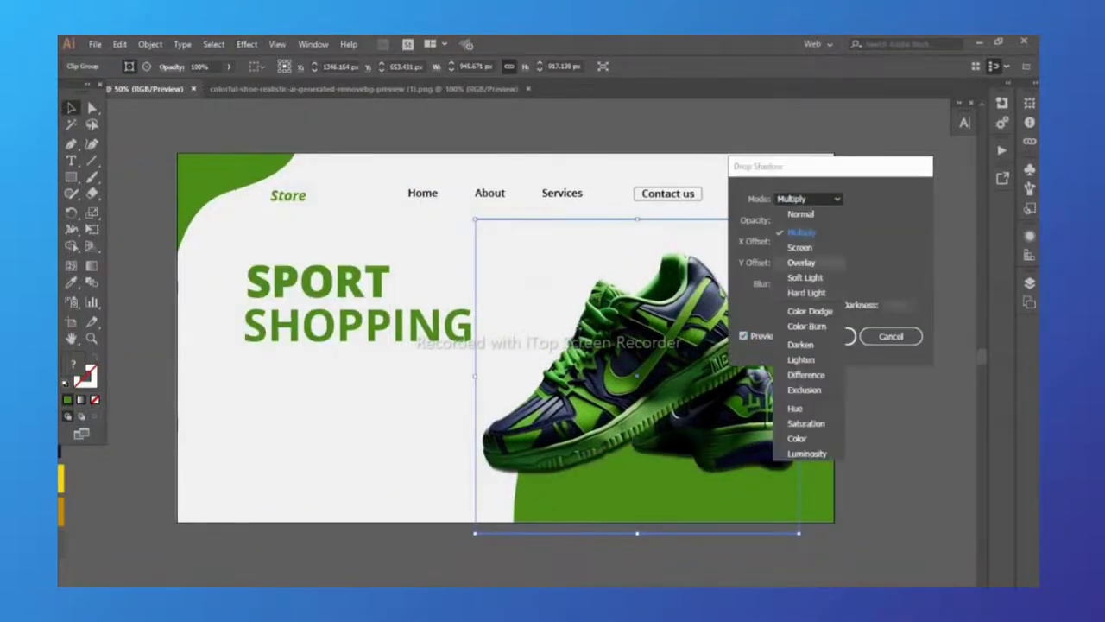
click(801, 245)
click(808, 198)
click(801, 288)
click(808, 199)
click(796, 437)
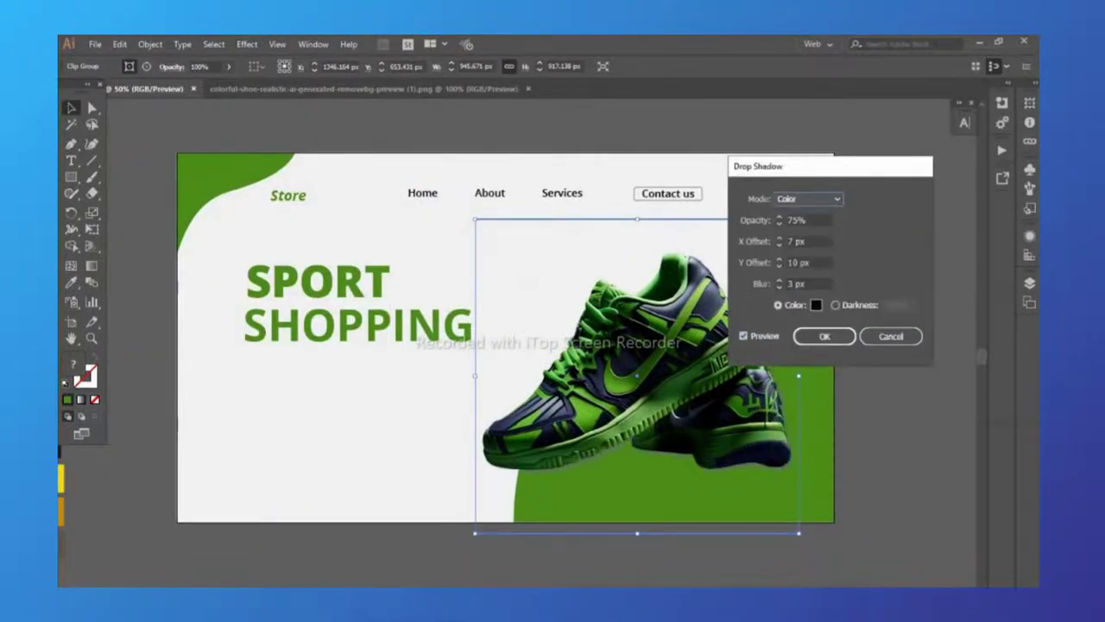
click(808, 199)
click(808, 198)
click(806, 292)
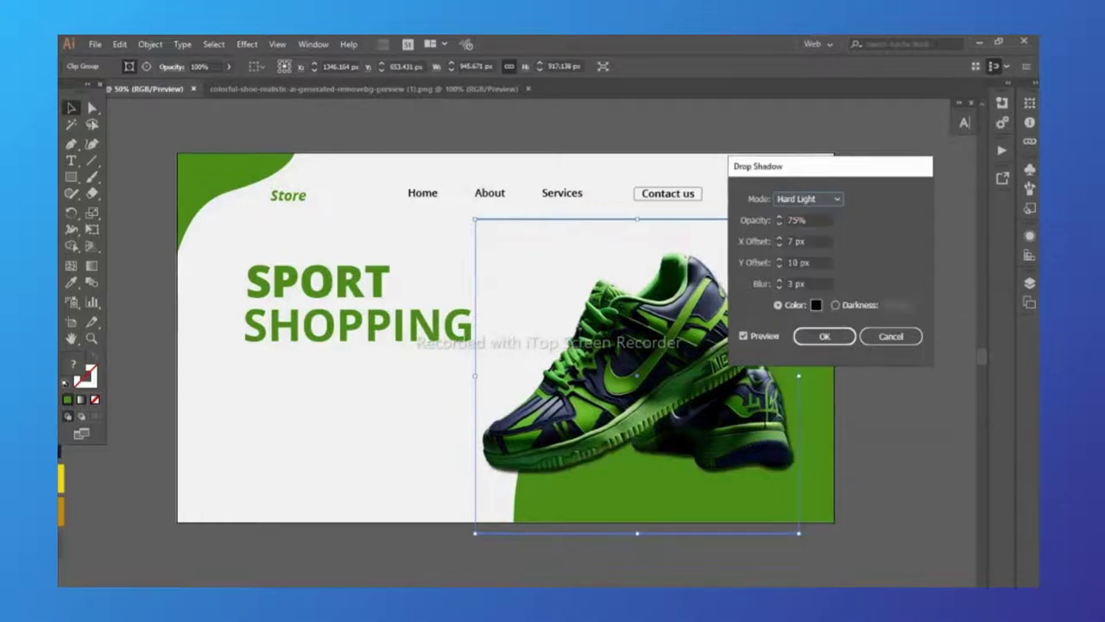
click(828, 333)
drag(785, 443, 779, 441)
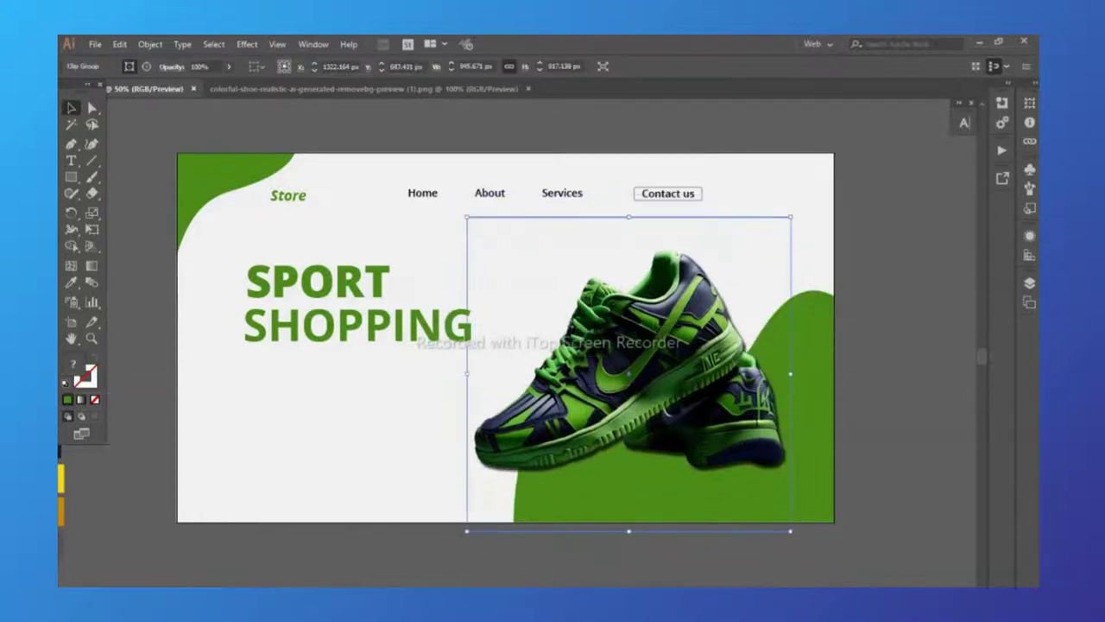
scroll(604, 345, up, 2)
Give the Contact us button a green outline and green text instead of a fill.
click(667, 292)
key(i)
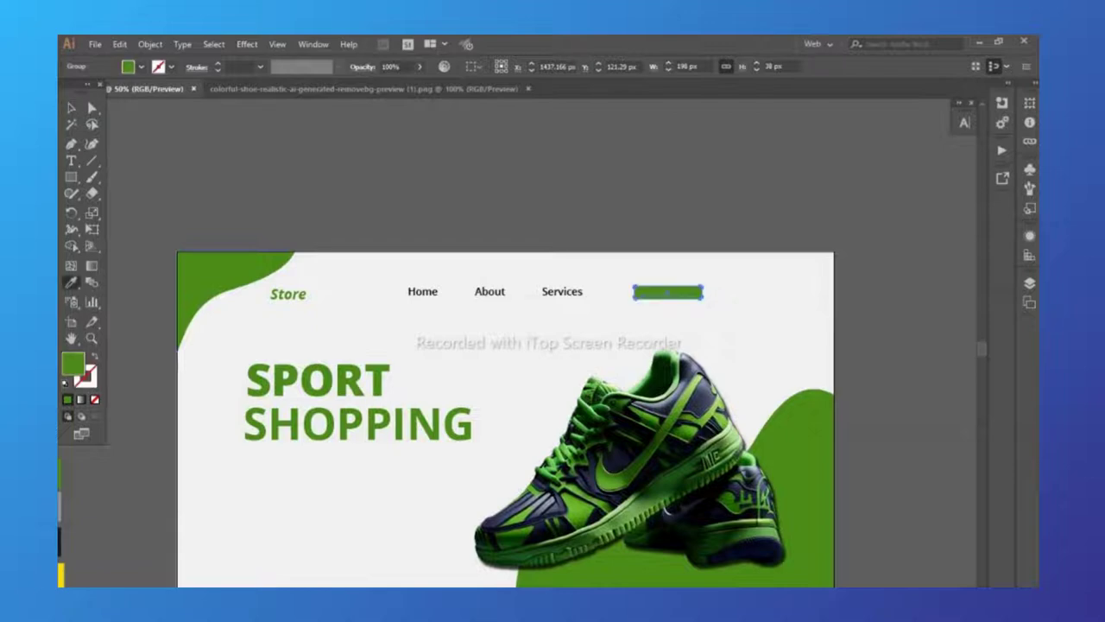
right_click(669, 290)
click(661, 360)
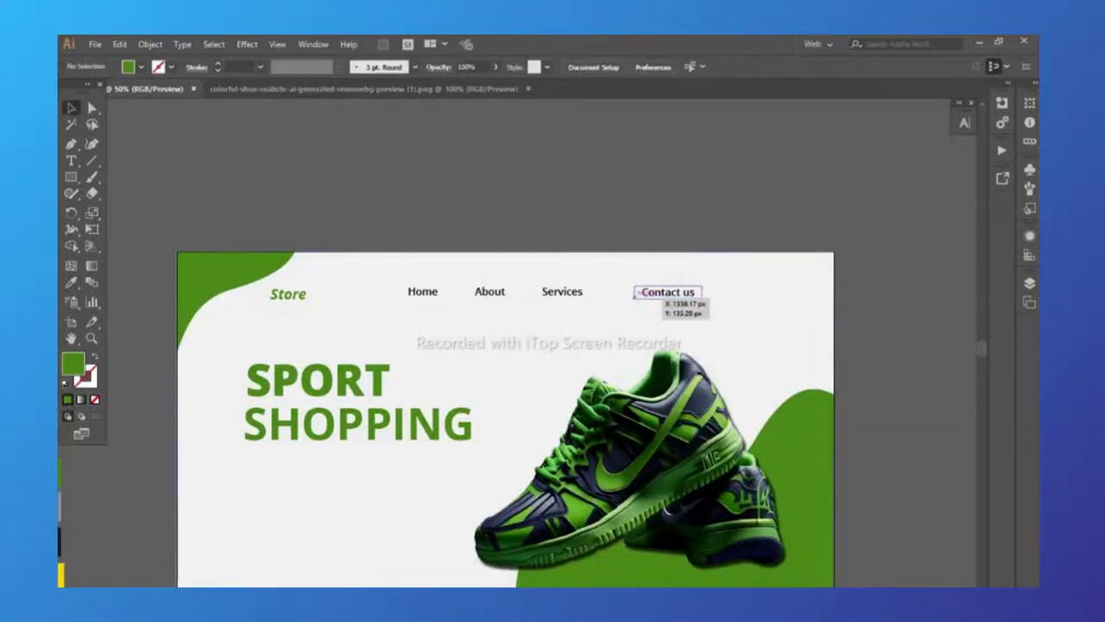
click(669, 292)
key(shift+x)
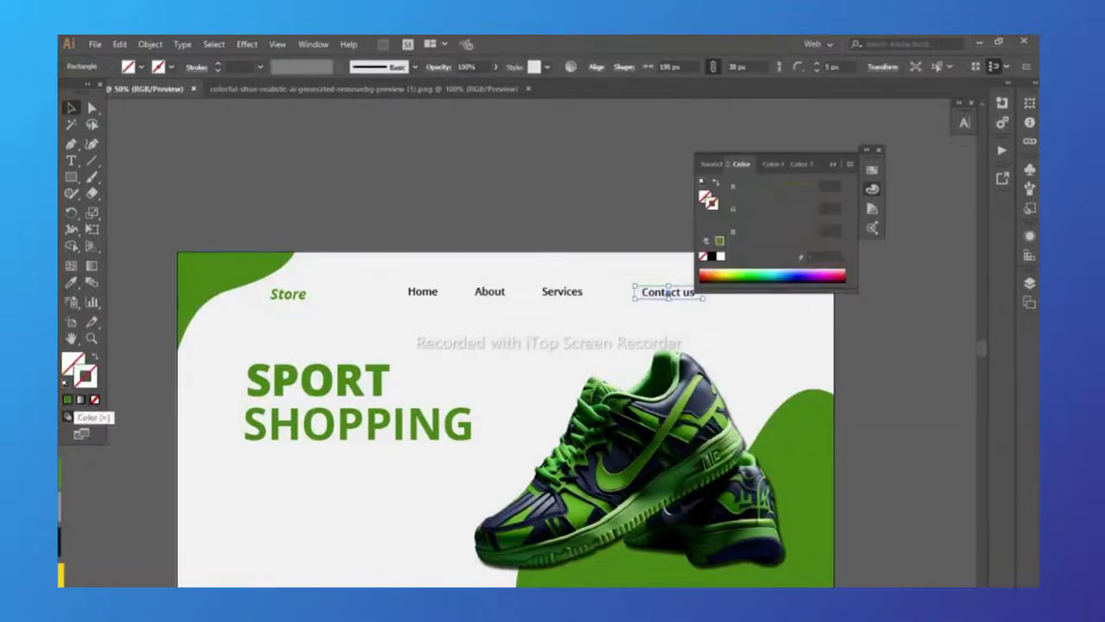
key(Escape)
click(667, 292)
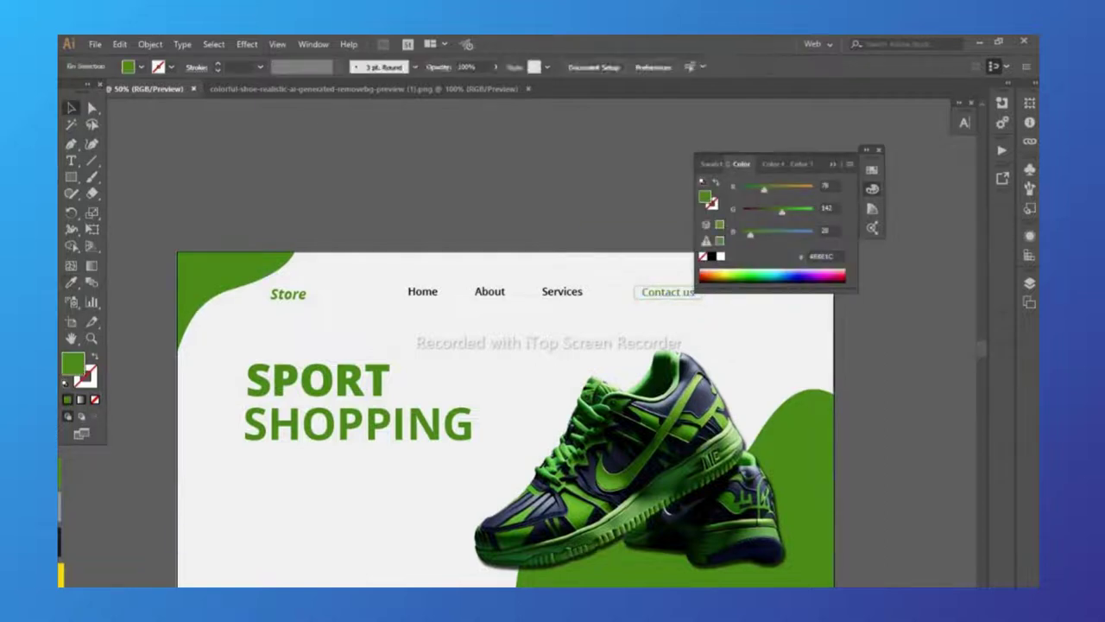
Colour Home, About and Services grey from the swatches.
drag(401, 283, 595, 301)
click(141, 66)
click(123, 147)
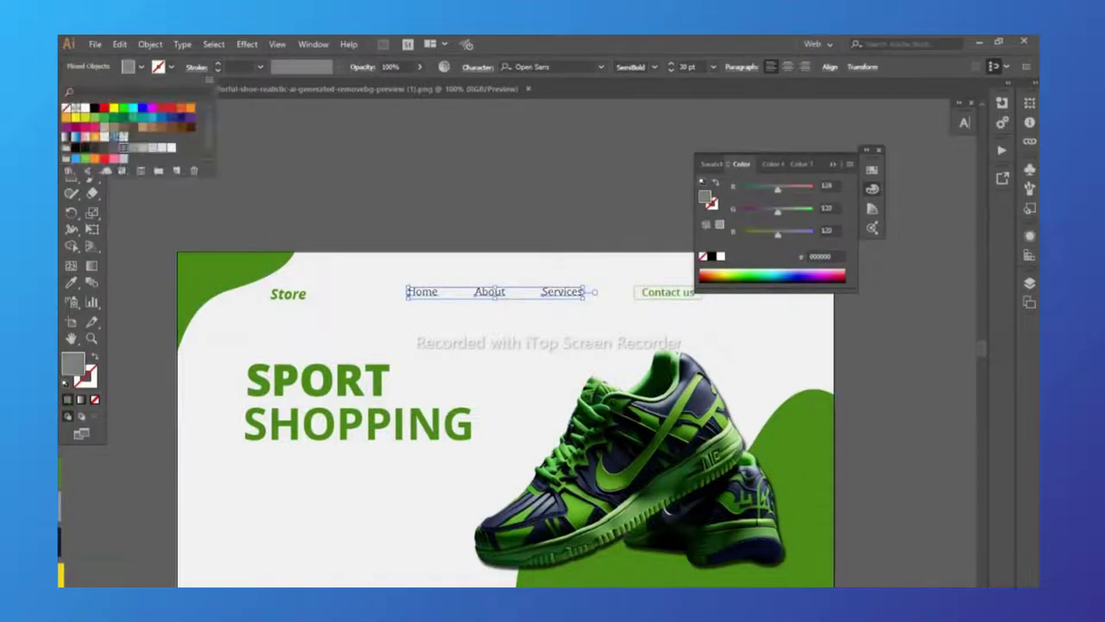
key(Escape)
scroll(505, 388, down, 3)
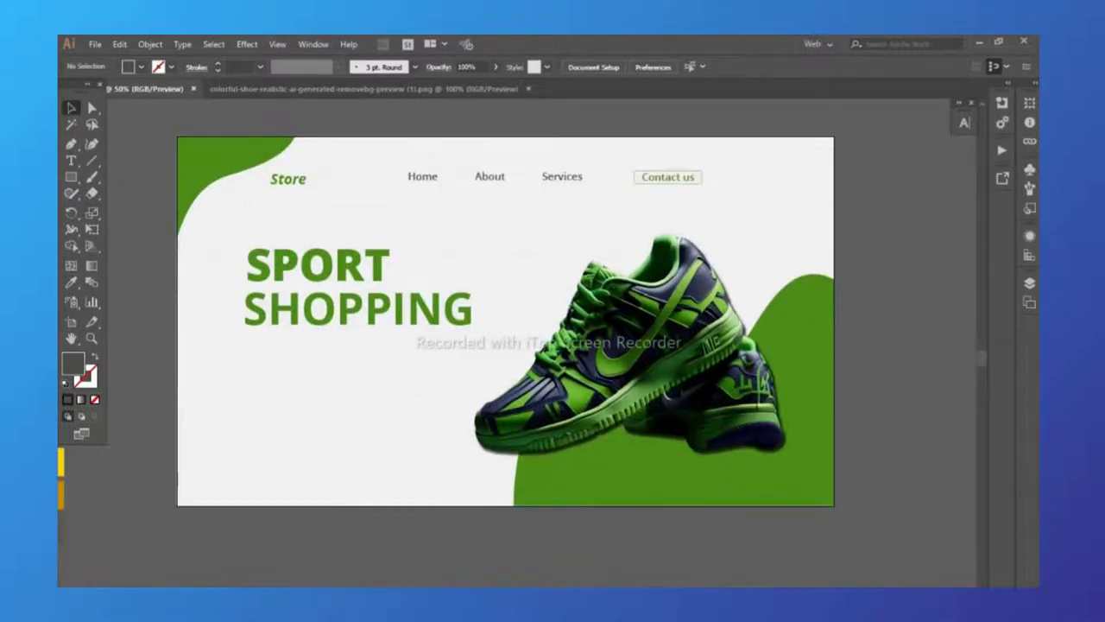
Add a 24 pt Regular Lorem Ipsum paragraph on three lines below the headline.
key(t)
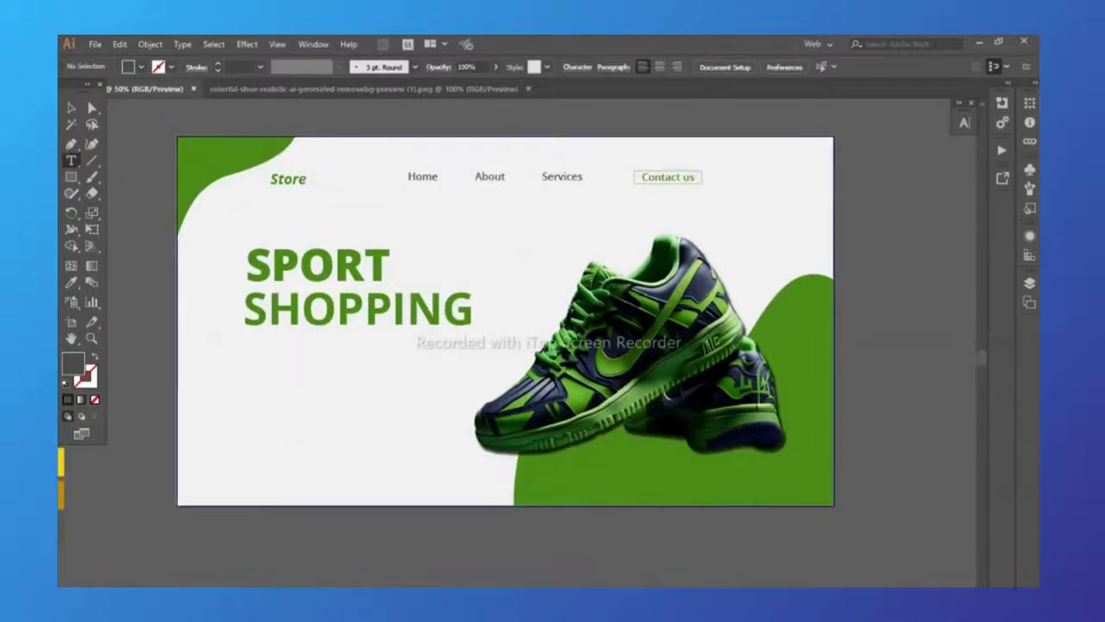
click(248, 362)
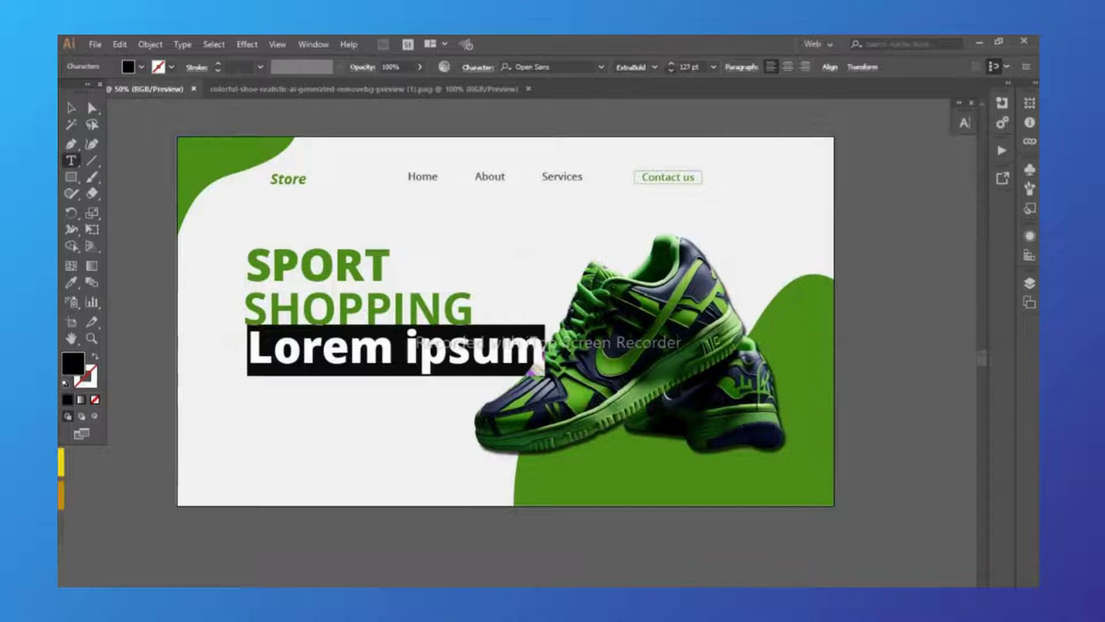
click(686, 66)
text(24)
key(Return)
click(637, 106)
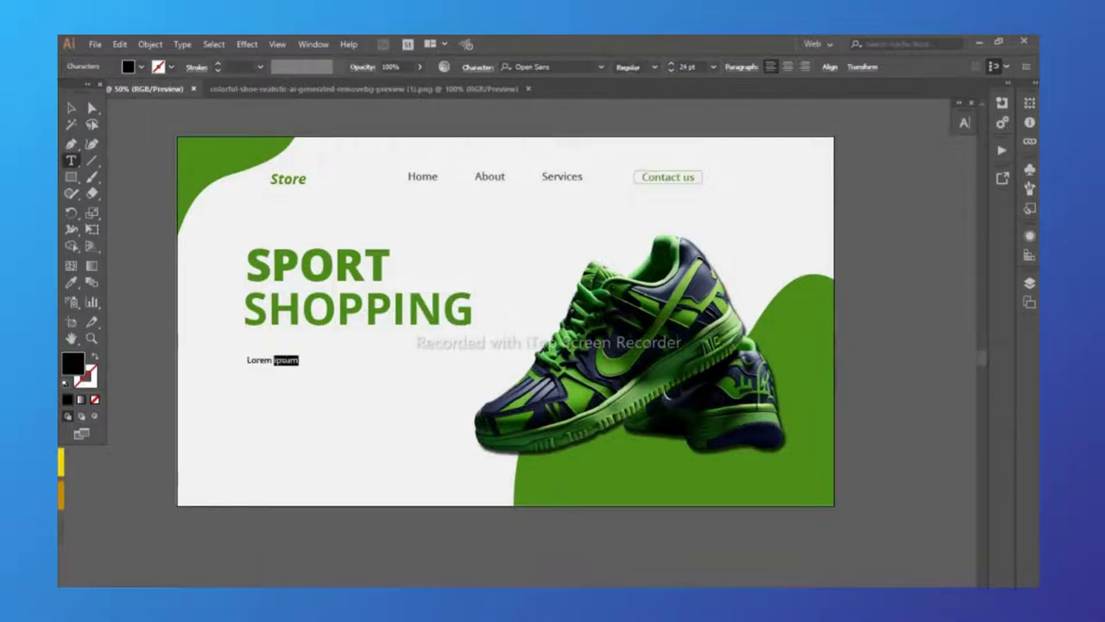
key(ctrl+v)
key(Return)
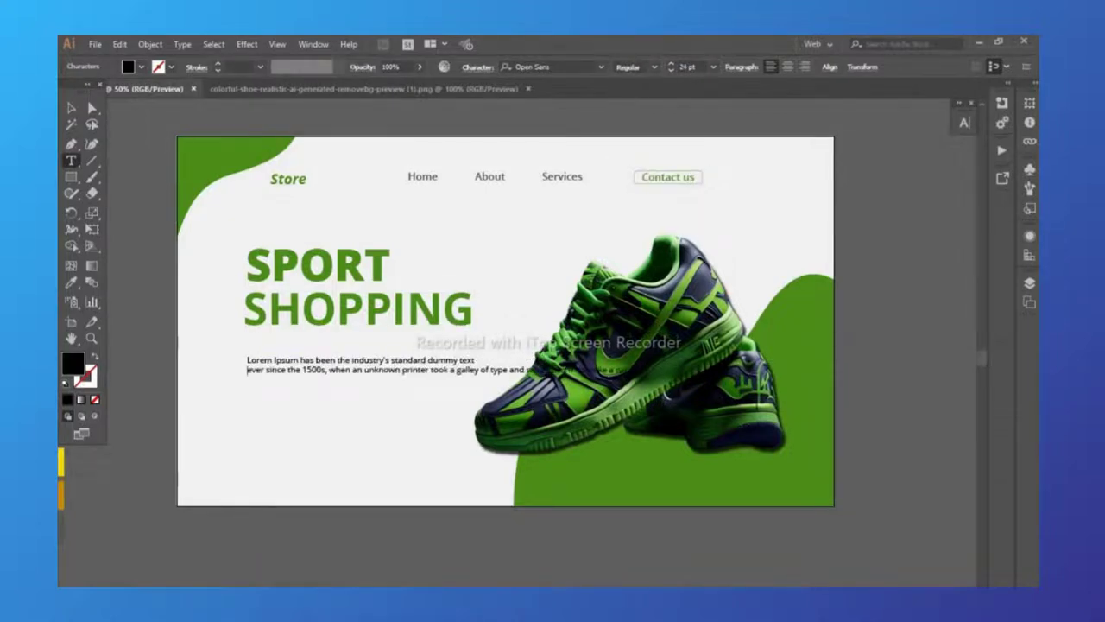
key(Return)
key(Escape)
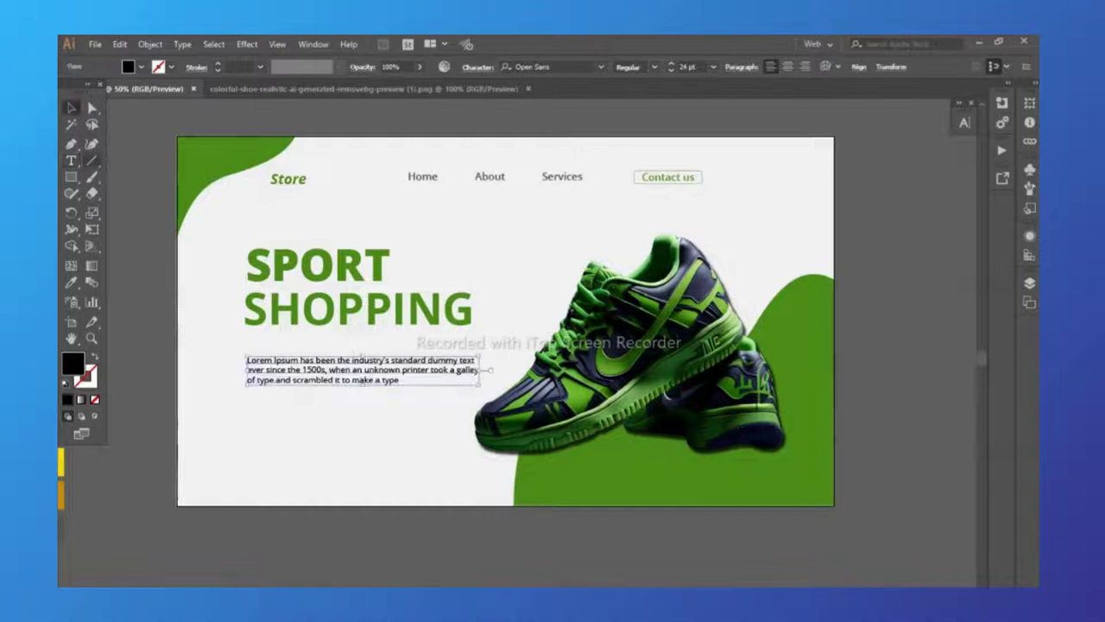
drag(350, 364, 341, 354)
click(345, 440)
Left-align the SPORT SHOPPING heading and paragraph, then draw a green rectangle below them.
click(346, 308)
shift+click(345, 354)
click(829, 67)
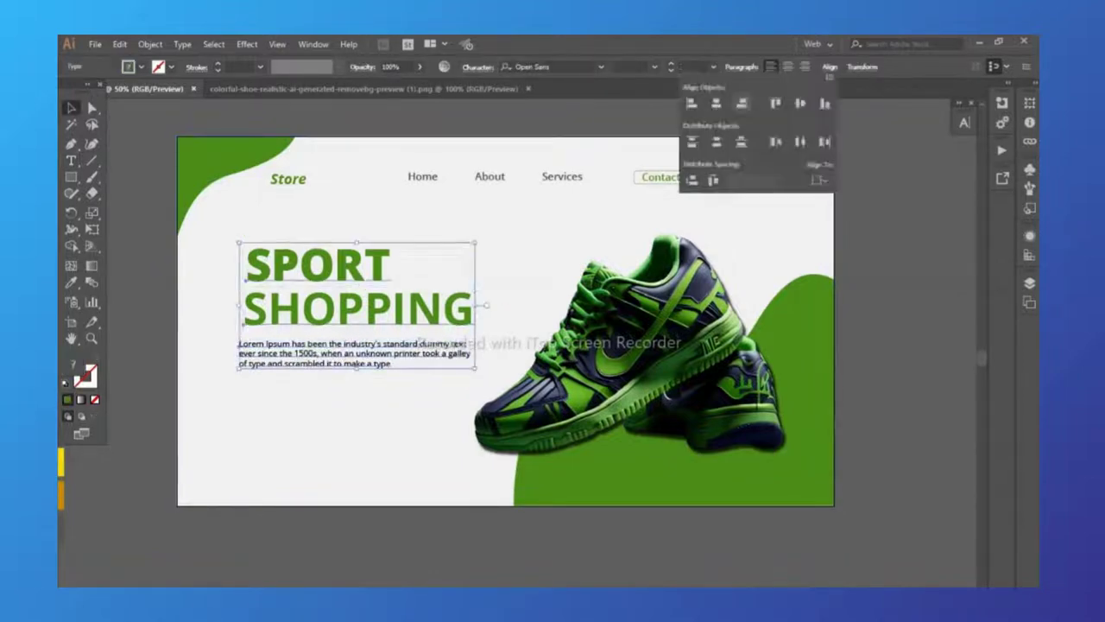
click(690, 103)
key(Escape)
key(ctrl+shift+a)
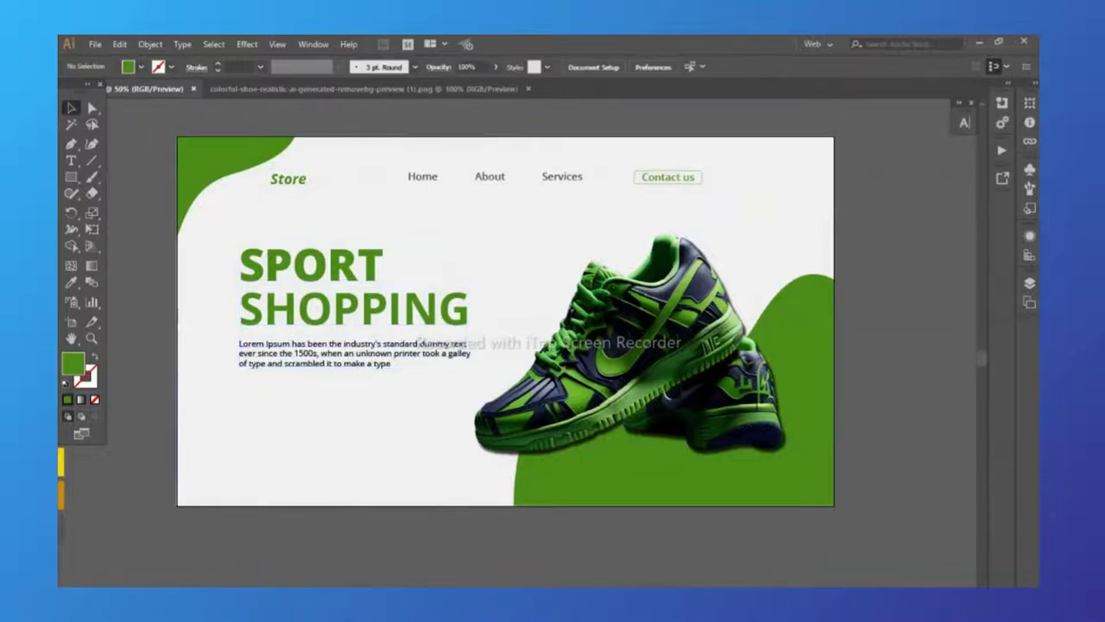
mouse_move(270, 394)
mouse_down()
mouse_move(394, 426)
mouse_move(345, 411)
mouse_up()
Round the corners of the green rectangle.
click(93, 107)
click(640, 66)
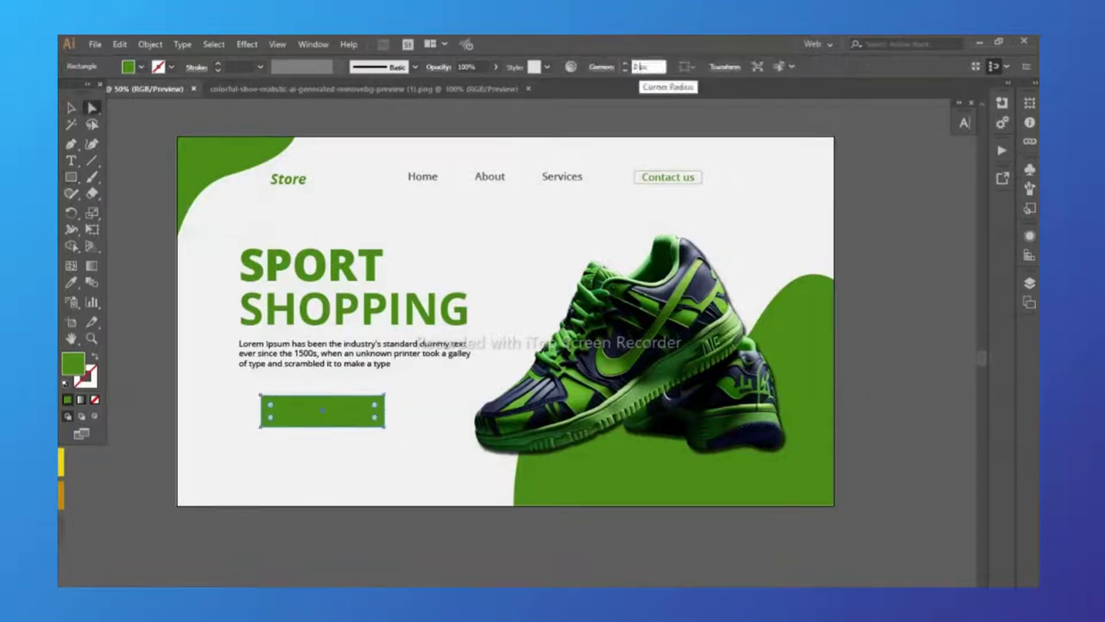
click(71, 107)
click(294, 484)
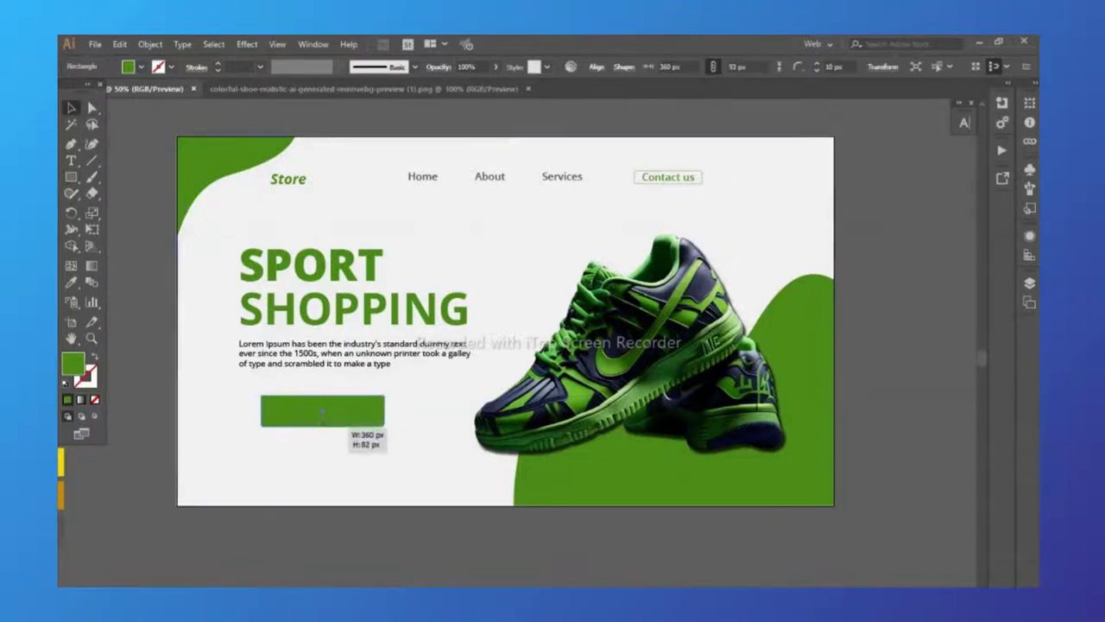
Type the SHOP NOW label below the button and set it to SemiBold.
key(t)
click(285, 457)
text(Store)
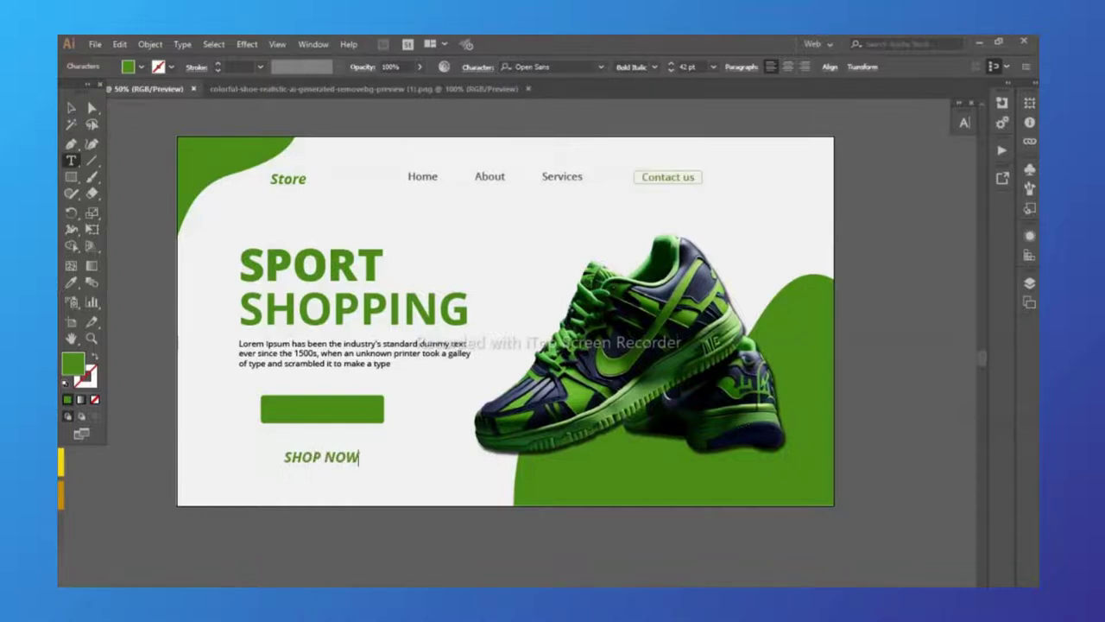
key(Escape)
click(654, 67)
click(643, 142)
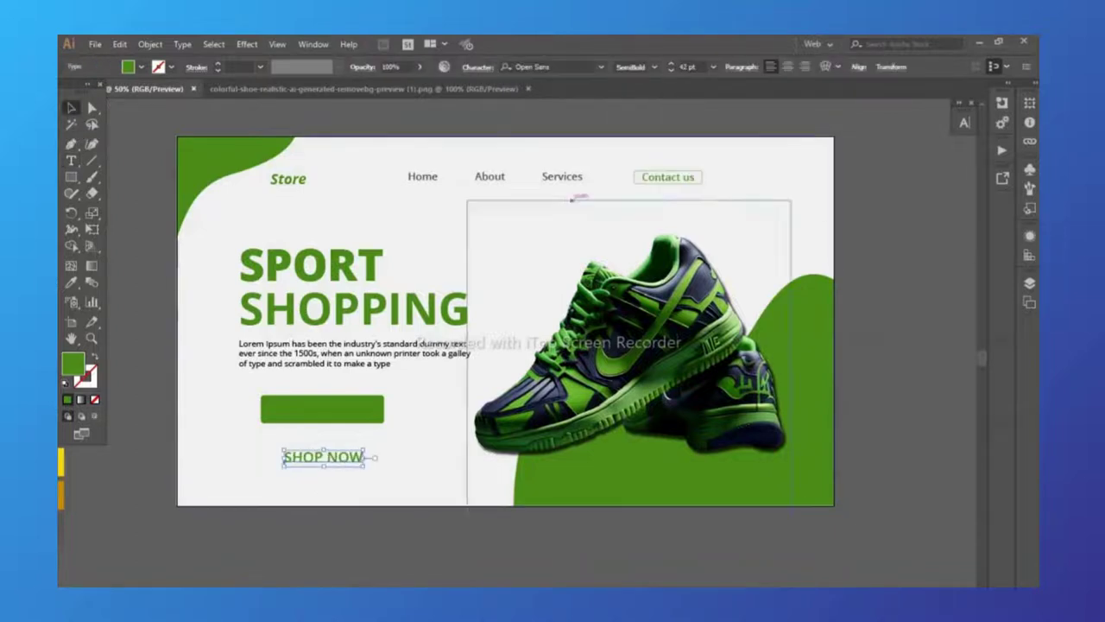
Move SHOP NOW onto the green button and fill it white.
drag(371, 405, 370, 406)
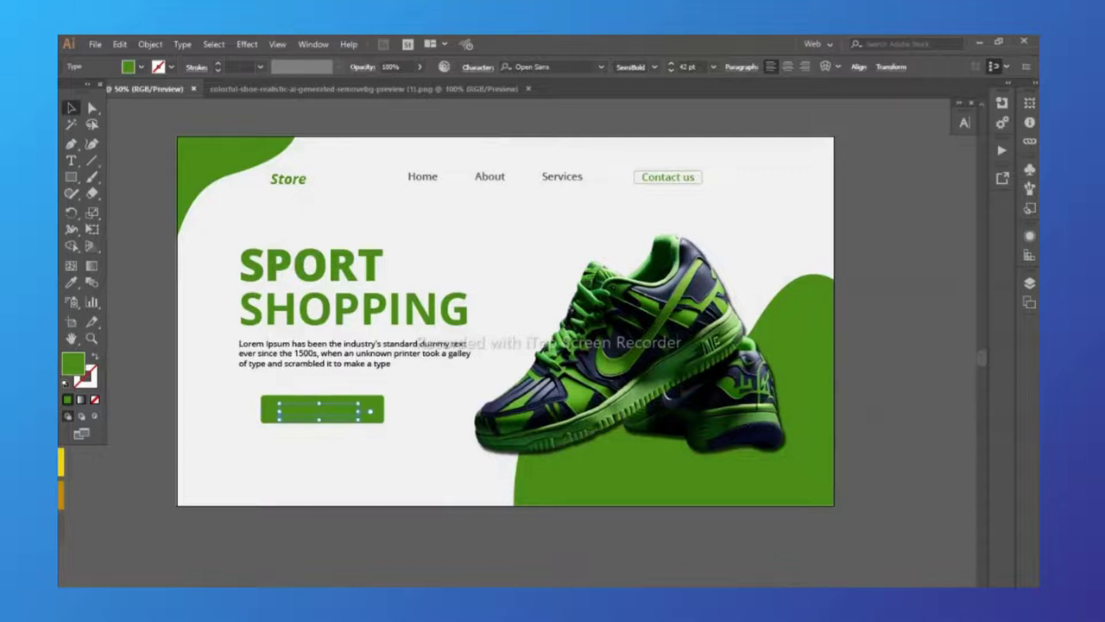
click(128, 67)
click(86, 108)
right_click(311, 154)
key(Escape)
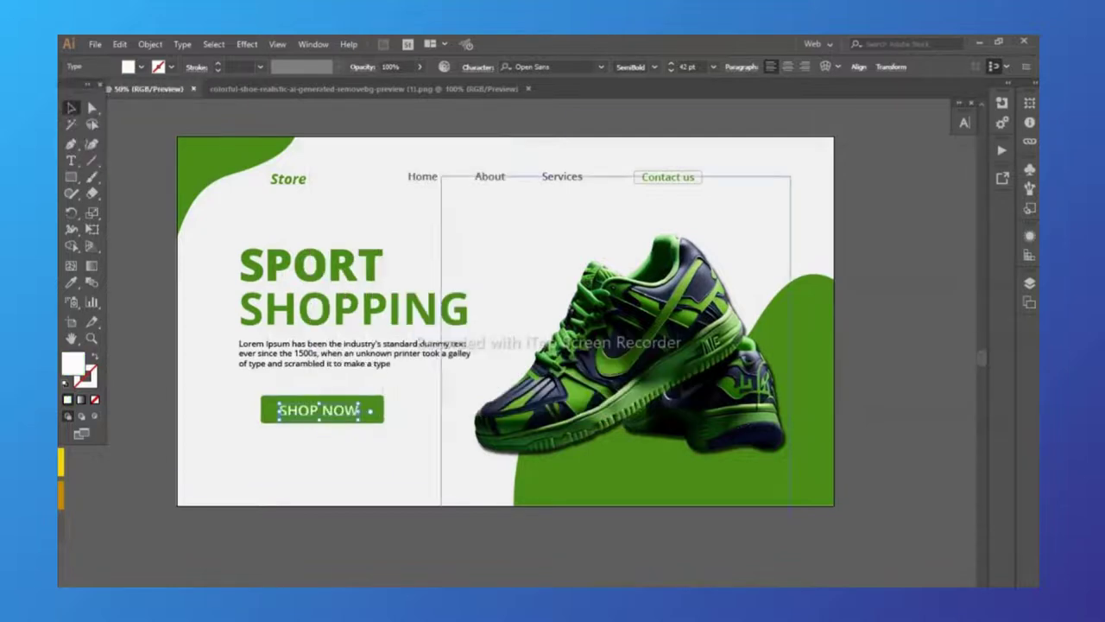
key(ctrl+shift+a)
scroll(505, 336, up, 1)
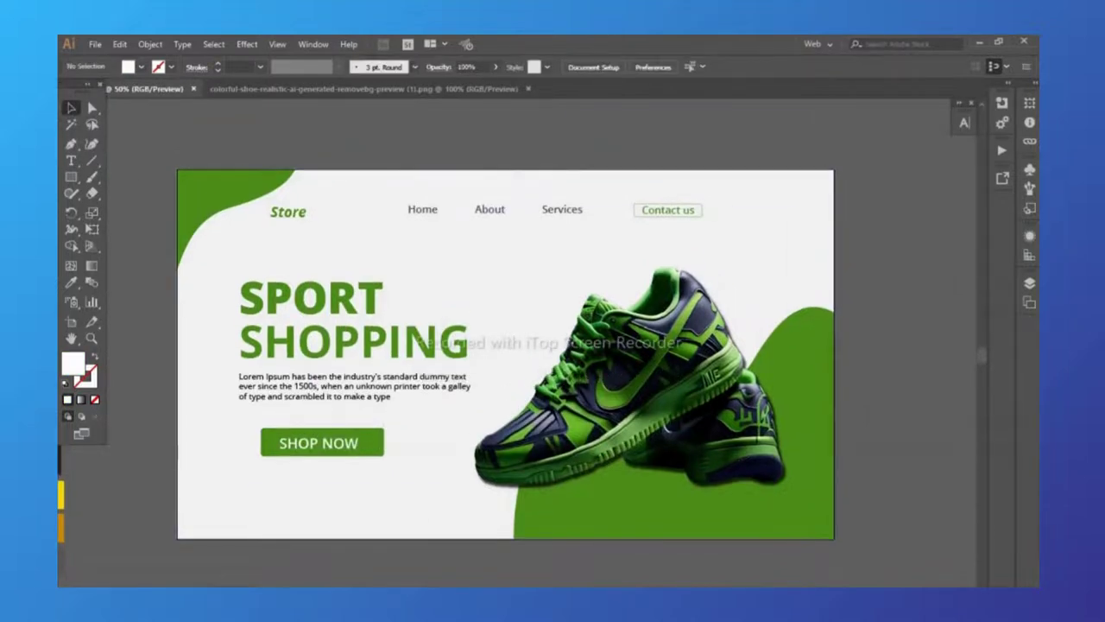
Give the top-left wave a gradient fill with green and white stops.
click(233, 207)
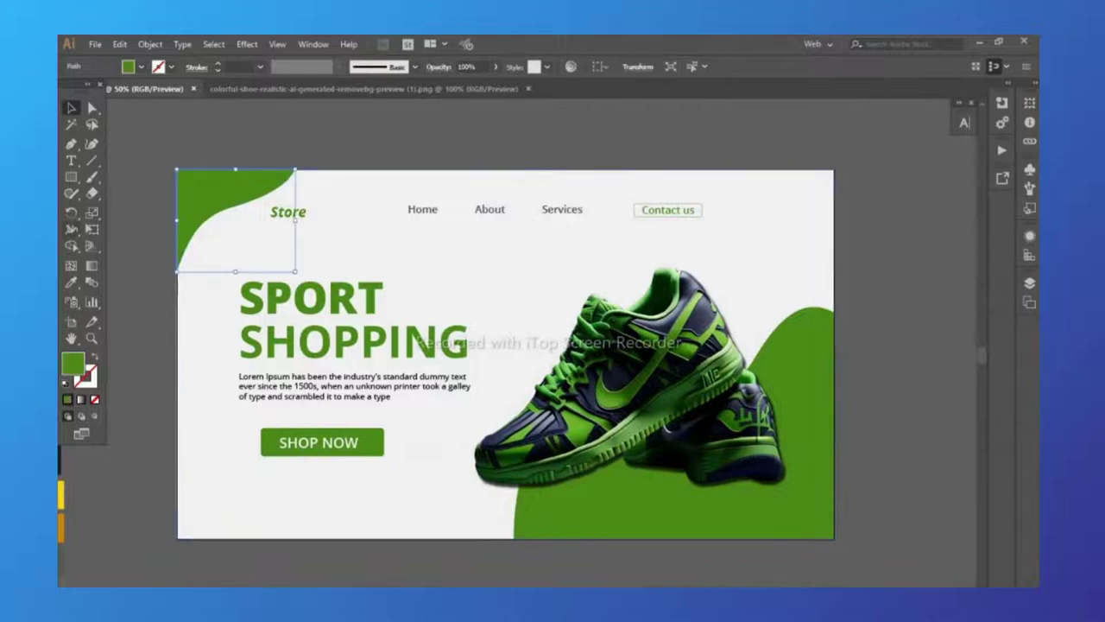
double_click(92, 265)
click(72, 282)
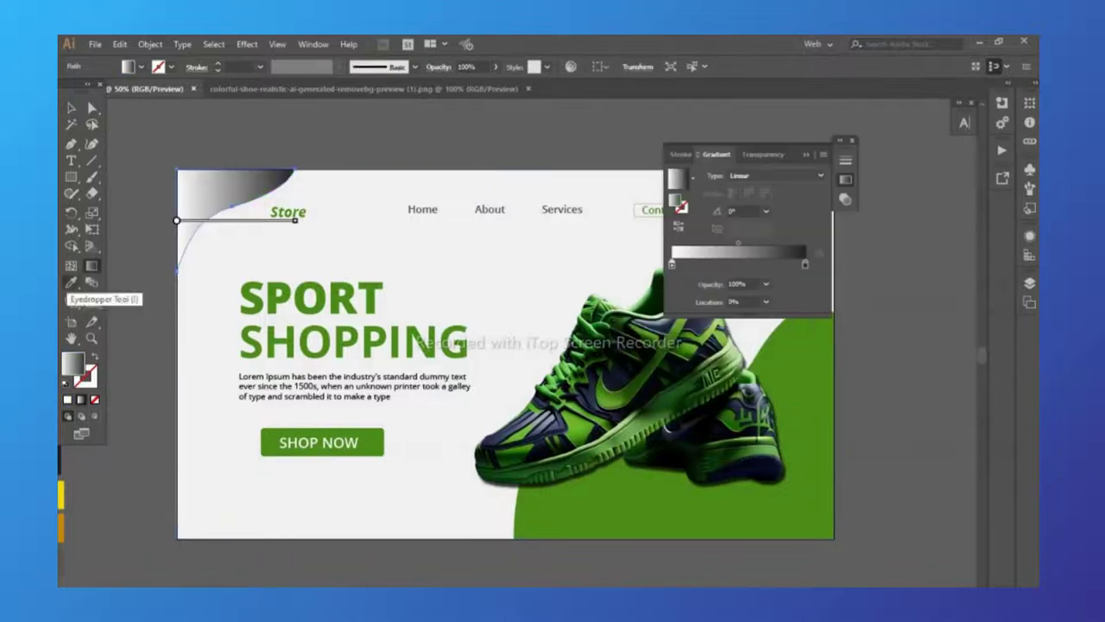
click(319, 442)
double_click(72, 363)
click(694, 246)
click(676, 178)
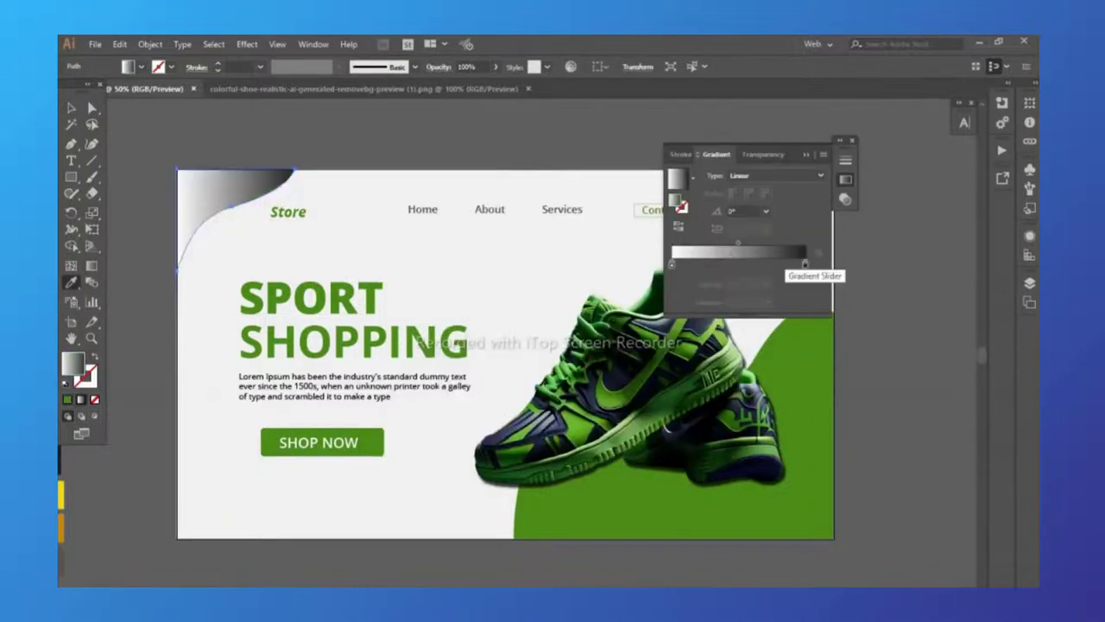
double_click(804, 264)
click(628, 311)
click(802, 279)
click(841, 297)
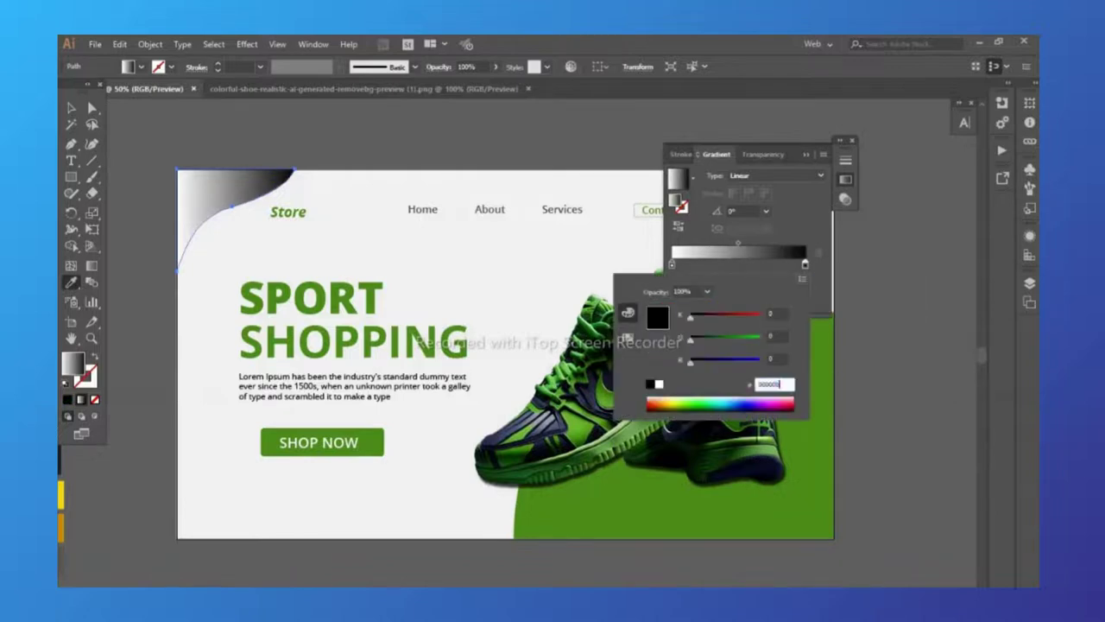
key(Return)
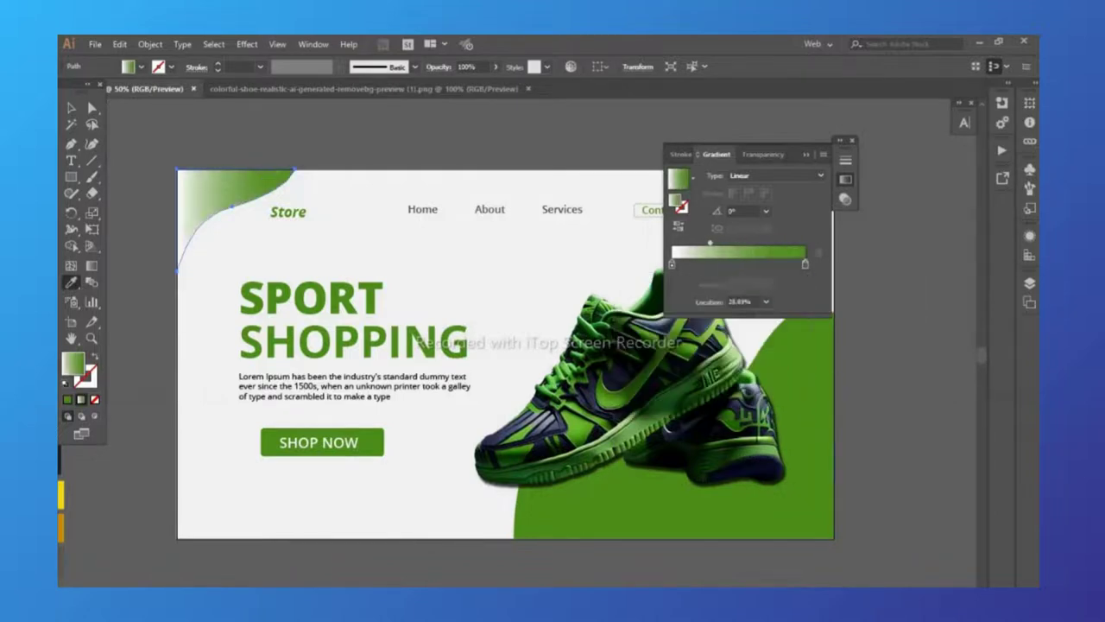
Remove the extra gradient stop and angle the gradient diagonally from the top-left.
click(764, 264)
drag(764, 264, 764, 294)
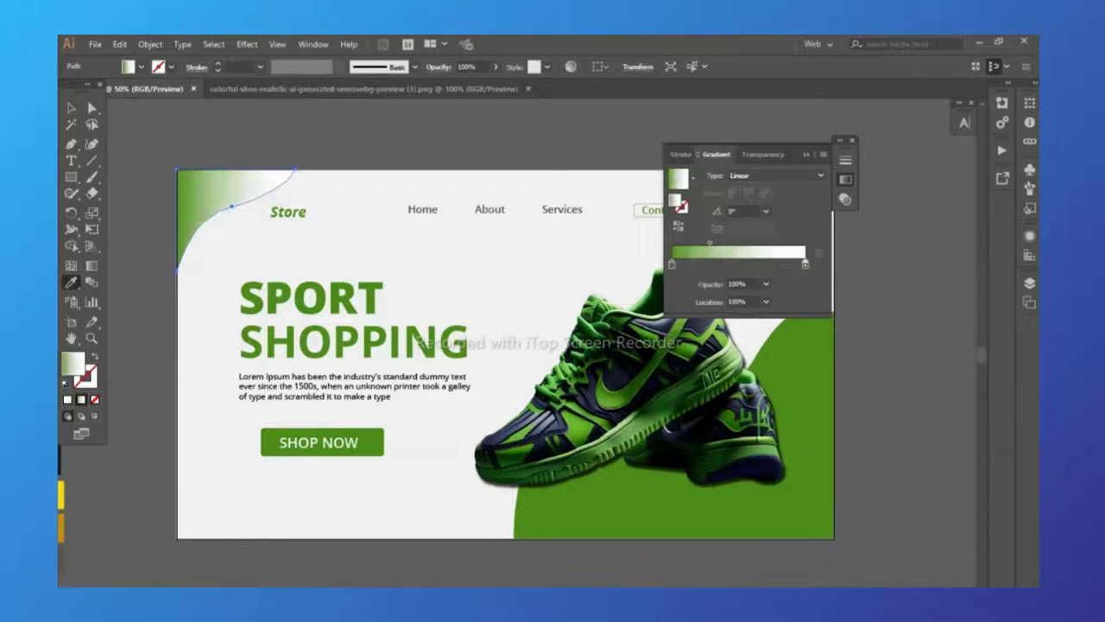
click(745, 243)
click(840, 140)
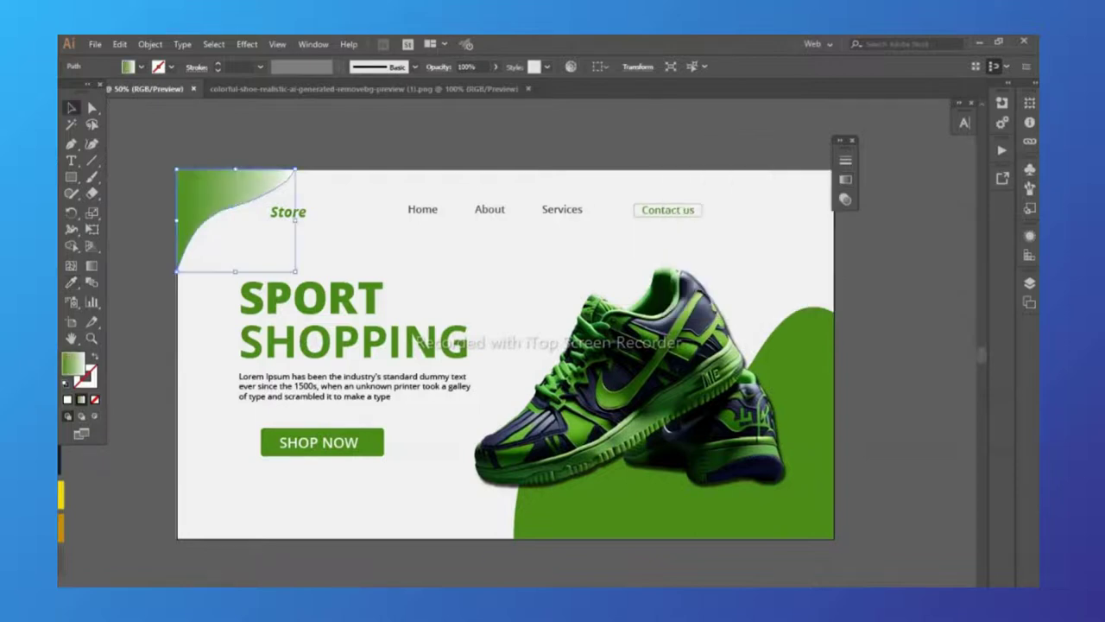
scroll(505, 363, up, 1)
key(g)
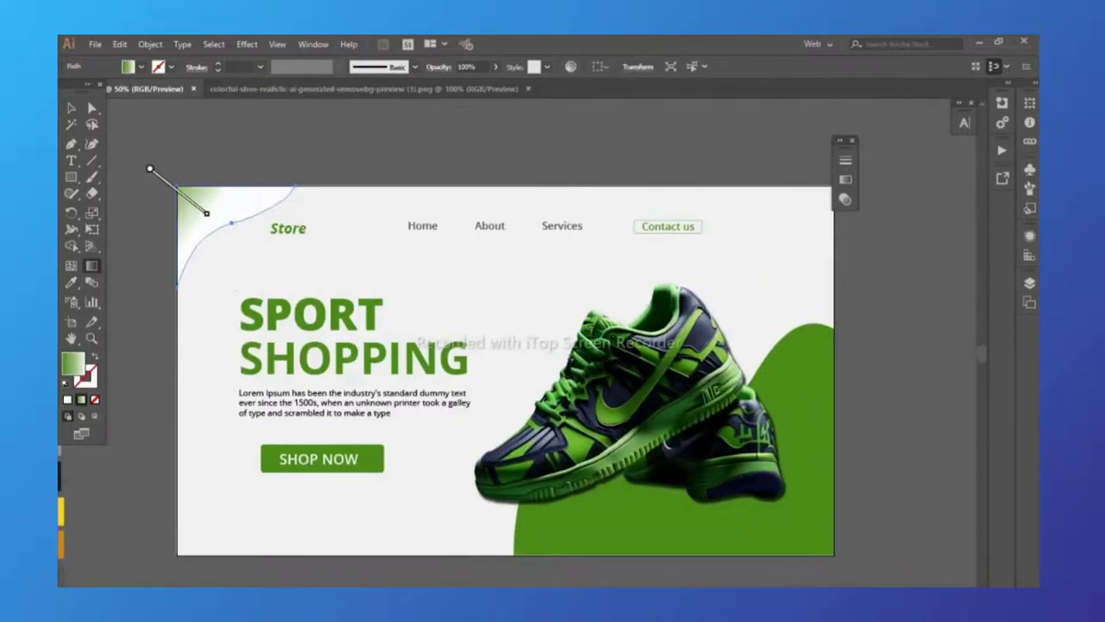
drag(168, 170, 251, 255)
Draw a curved wave in the bottom-left corner and clip it to the artboard.
key(v)
key(ctrl+shift+a)
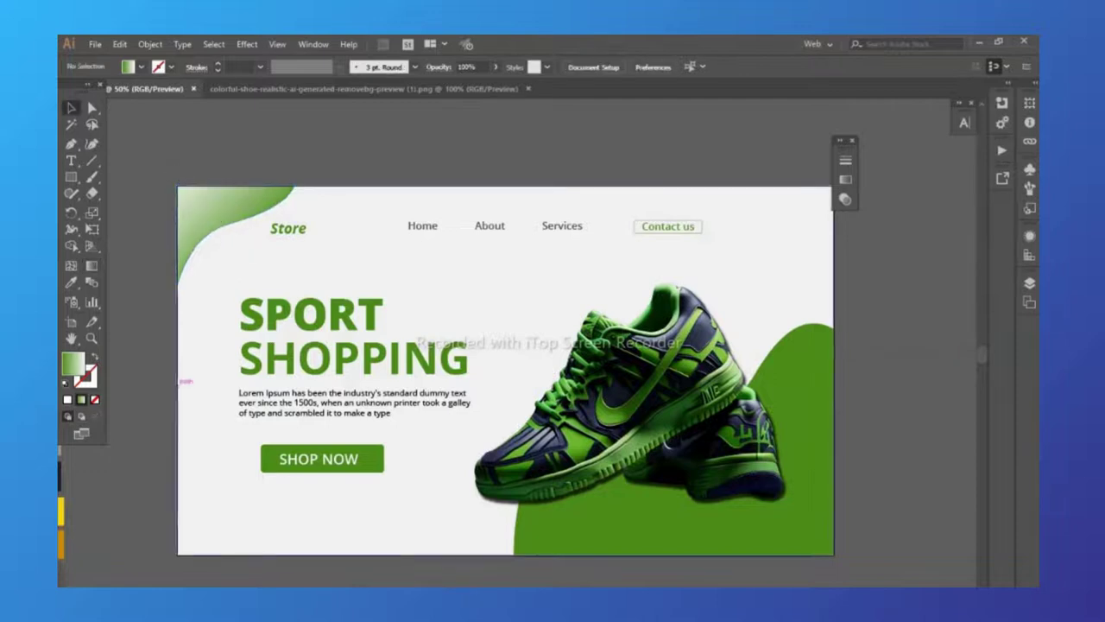
scroll(505, 337, down, 3)
scroll(505, 336, down, 1)
key(p)
click(140, 458)
drag(201, 450, 298, 485)
click(293, 522)
drag(164, 518, 164, 474)
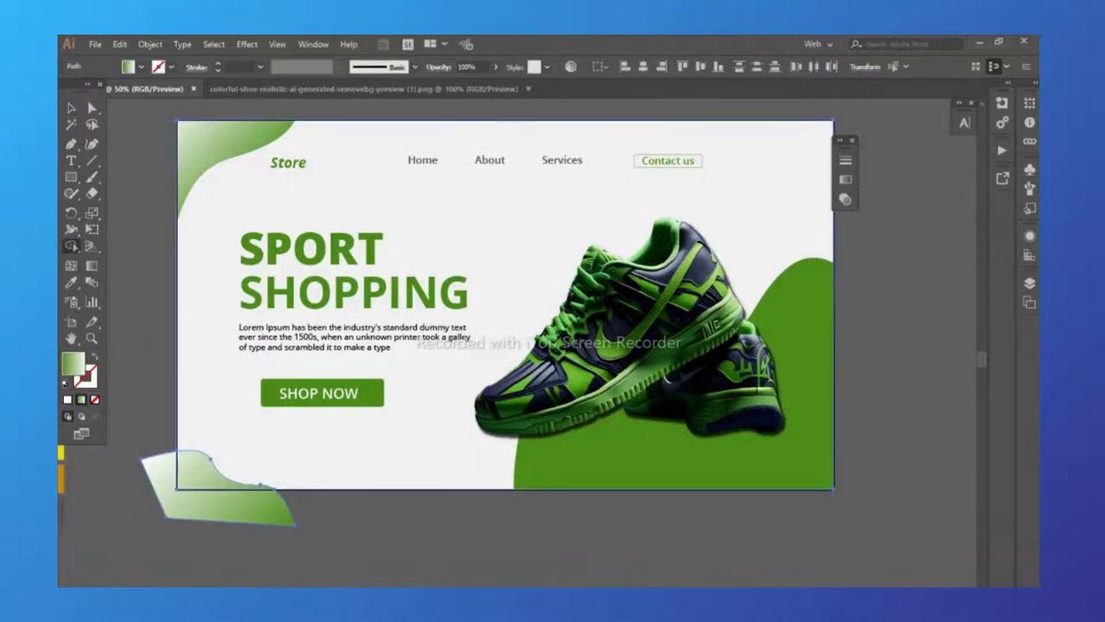
key(ctrl+7)
key(ctrl+shift+a)
Draw a leaf-shaped path left of the shoe, then undo it.
scroll(505, 345, up, 2)
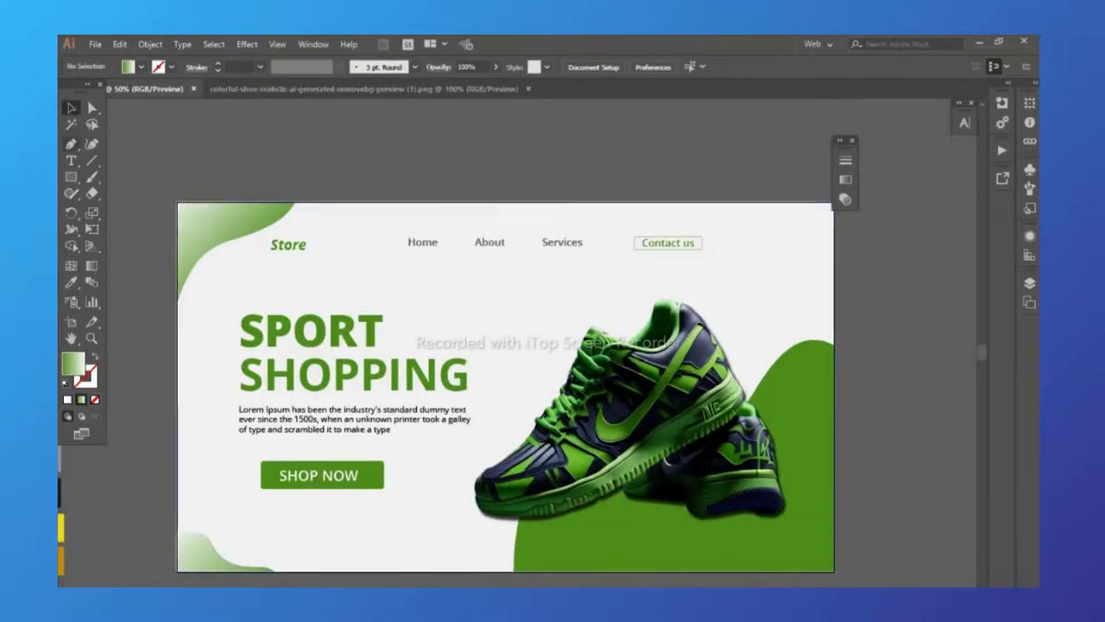
key(p)
click(469, 296)
drag(531, 319, 561, 341)
mouse_move(513, 389)
mouse_down()
mouse_move(553, 393)
mouse_move(505, 339)
mouse_up()
key(a)
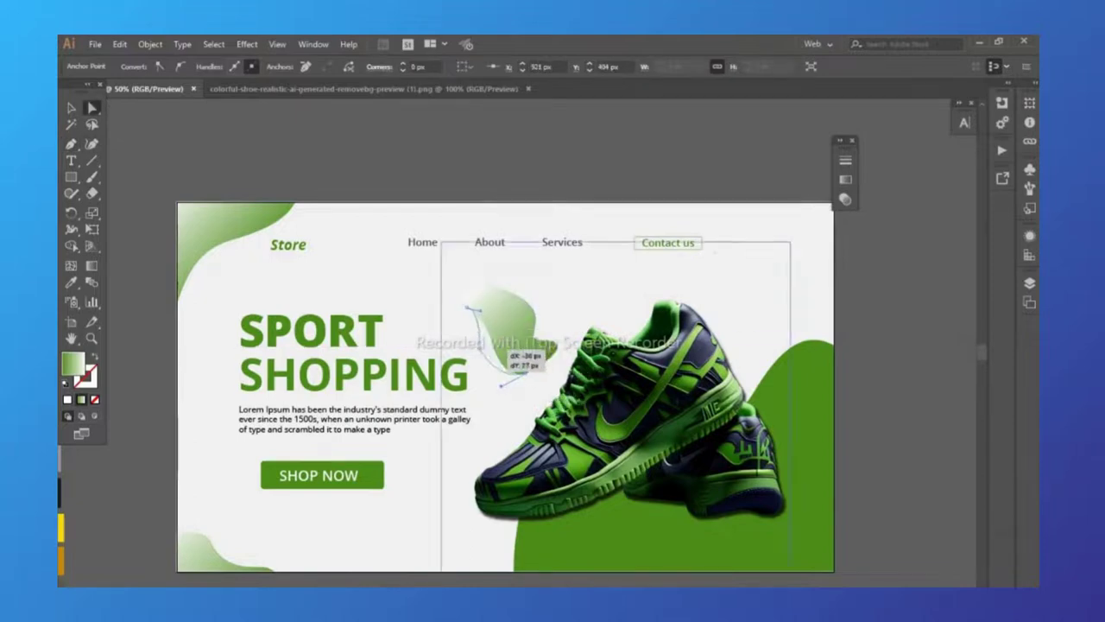
key(Delete)
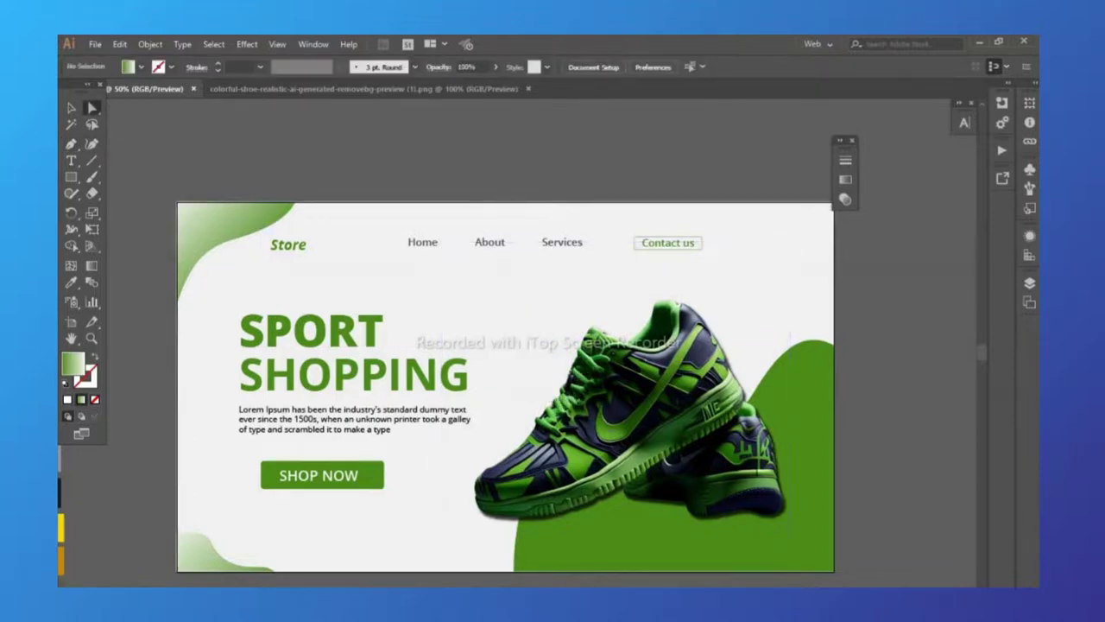
Fill the large wave behind the shoe with the green-to-white gradient, midpoint at 68%.
click(807, 535)
click(690, 328)
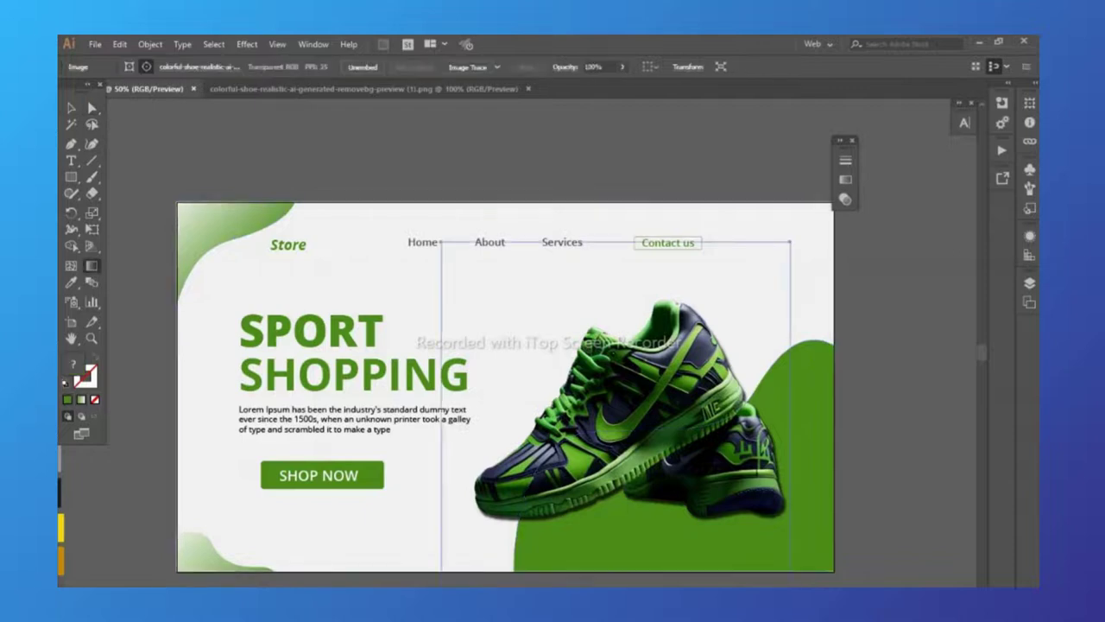
click(845, 179)
click(820, 449)
click(738, 252)
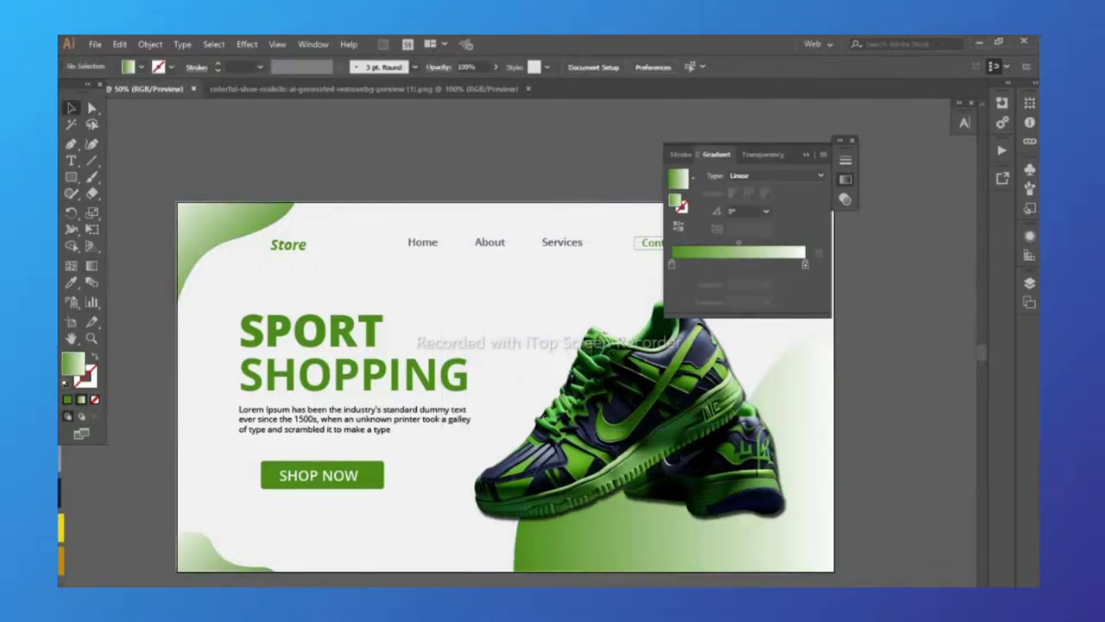
drag(738, 243, 763, 244)
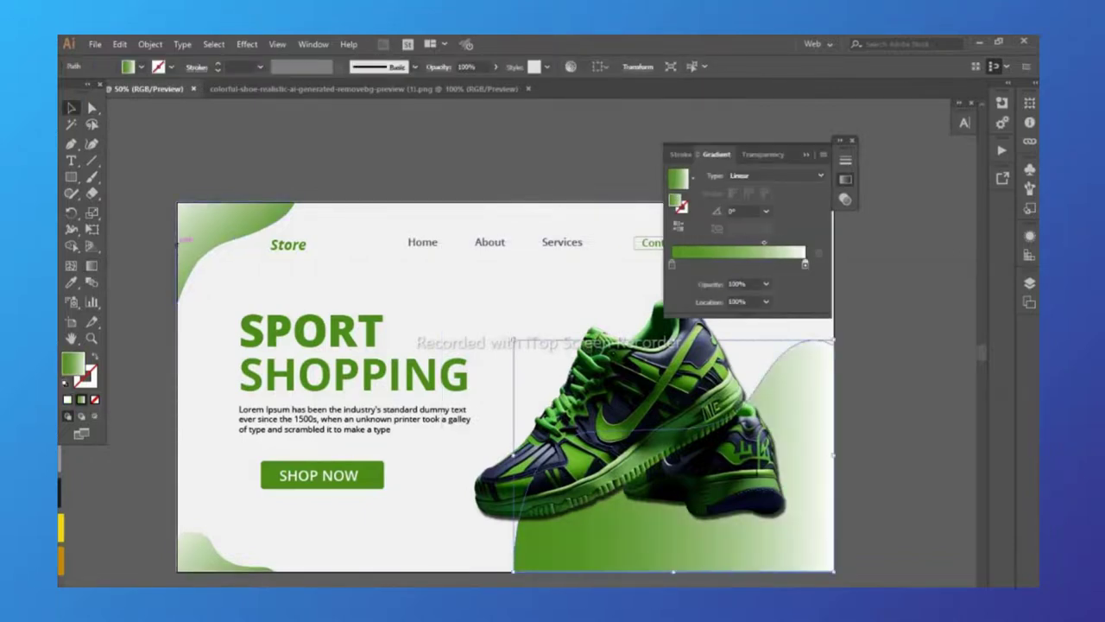
Angle the wave's gradient diagonally toward the bottom right.
key(g)
scroll(696, 543, down, 2)
drag(678, 321, 678, 494)
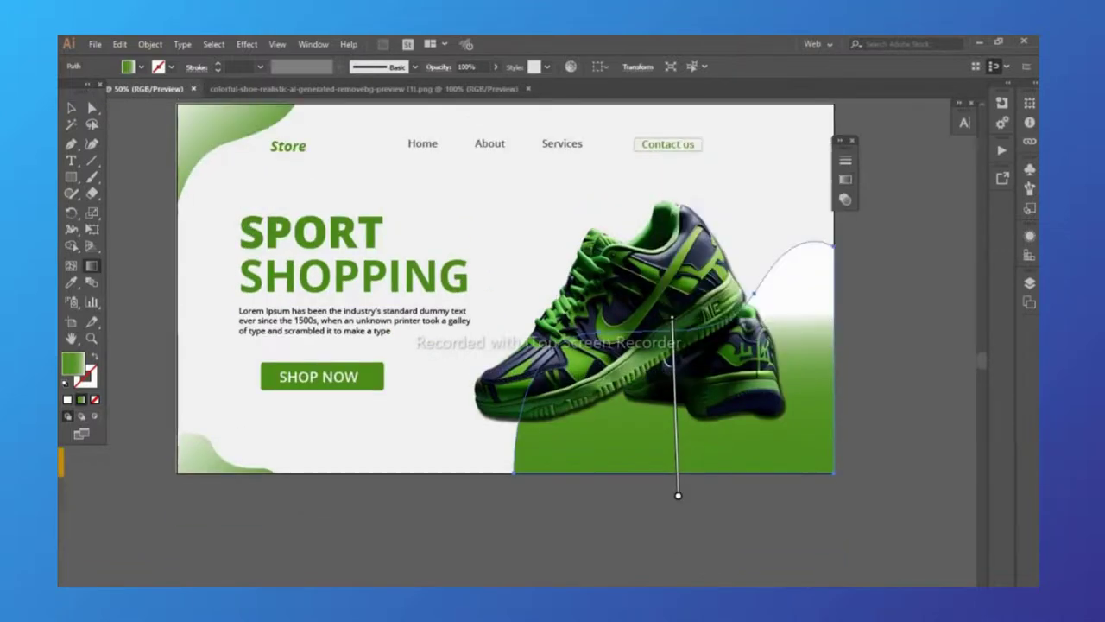
drag(530, 489, 852, 311)
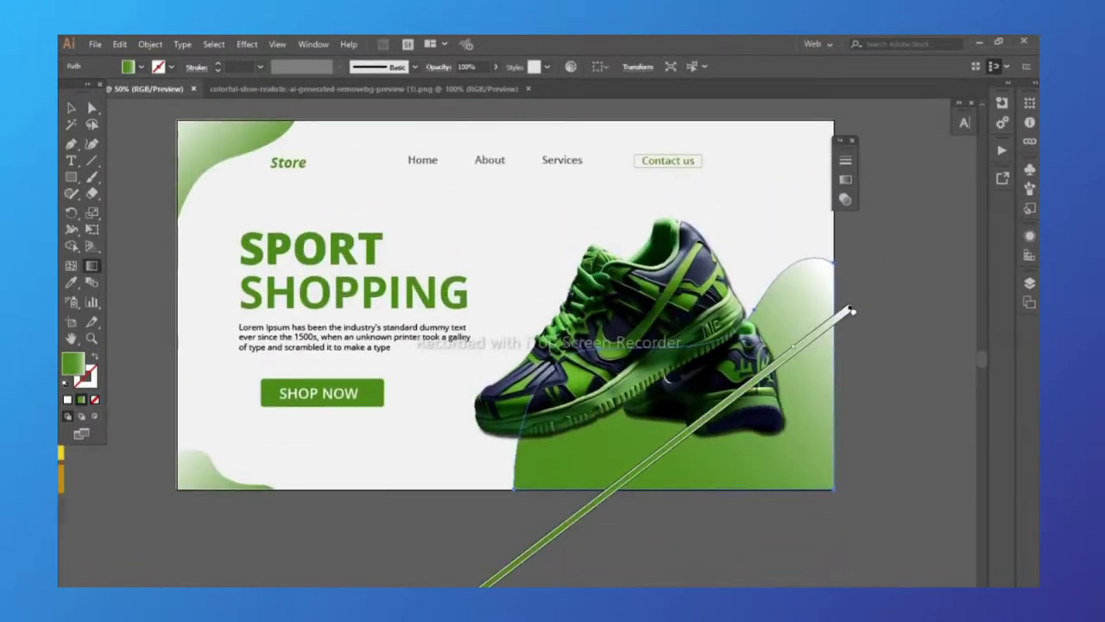
mouse_move(697, 531)
mouse_down()
mouse_move(696, 224)
mouse_move(675, 222)
mouse_up()
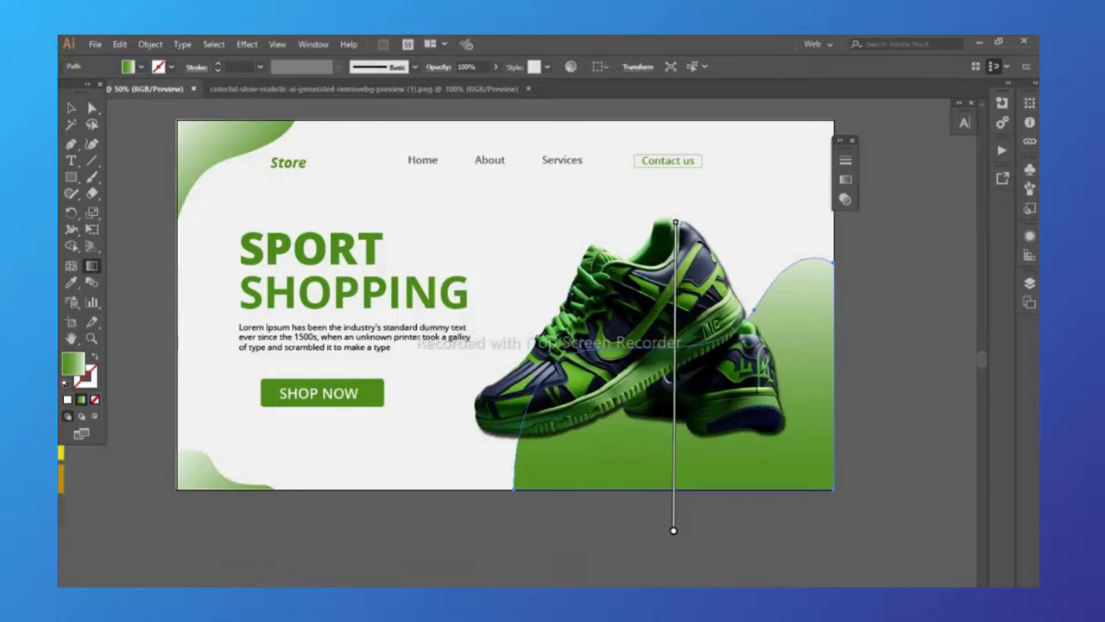
drag(673, 530, 975, 458)
drag(517, 443, 819, 374)
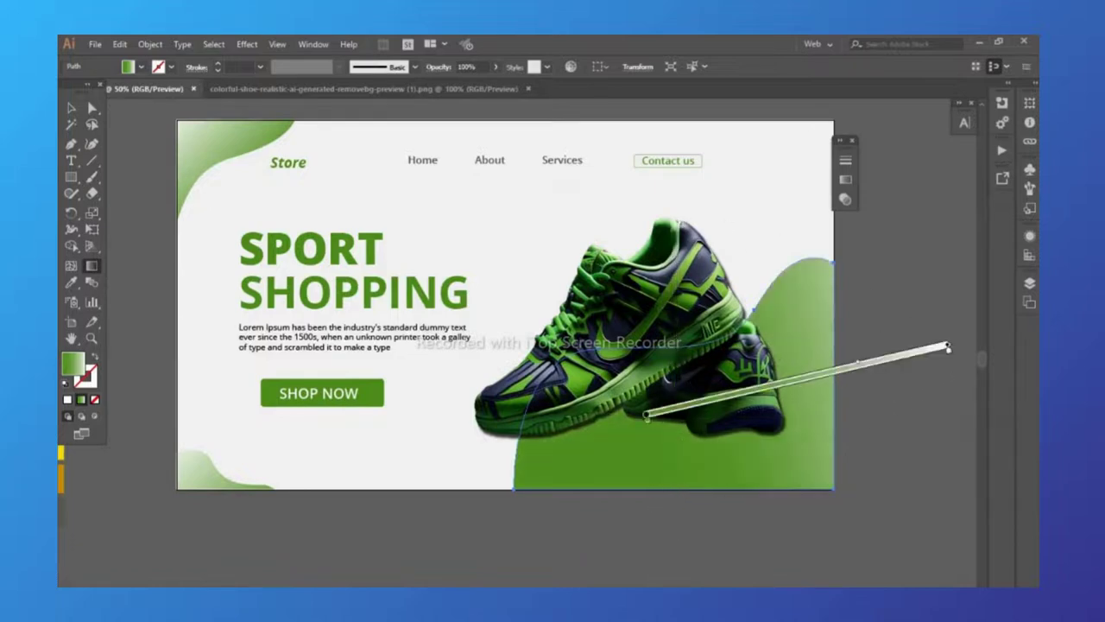
drag(632, 332, 843, 558)
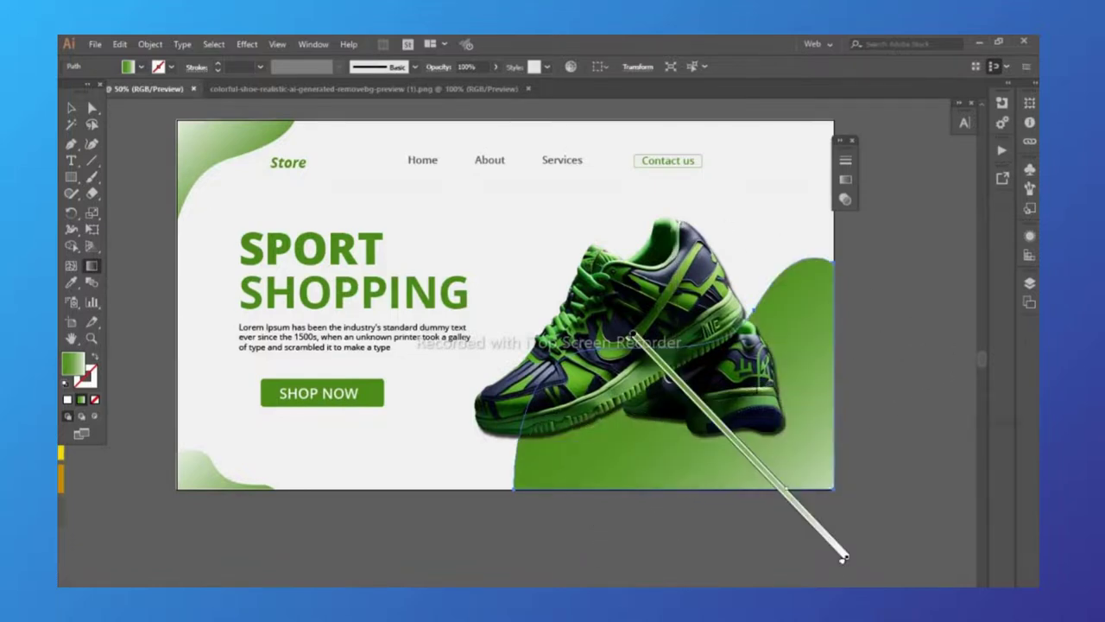
key(v)
scroll(843, 557, up, 1)
click(844, 557)
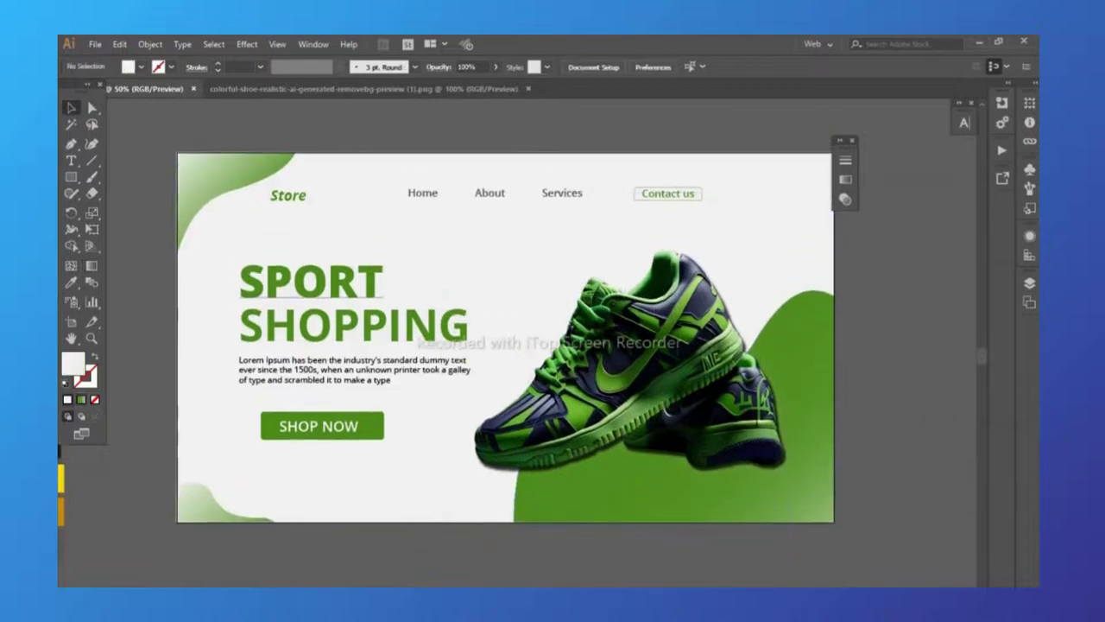
click(630, 371)
Draw a thin green 0.25 pt underline beneath Home.
click(843, 558)
scroll(505, 353, down, 1)
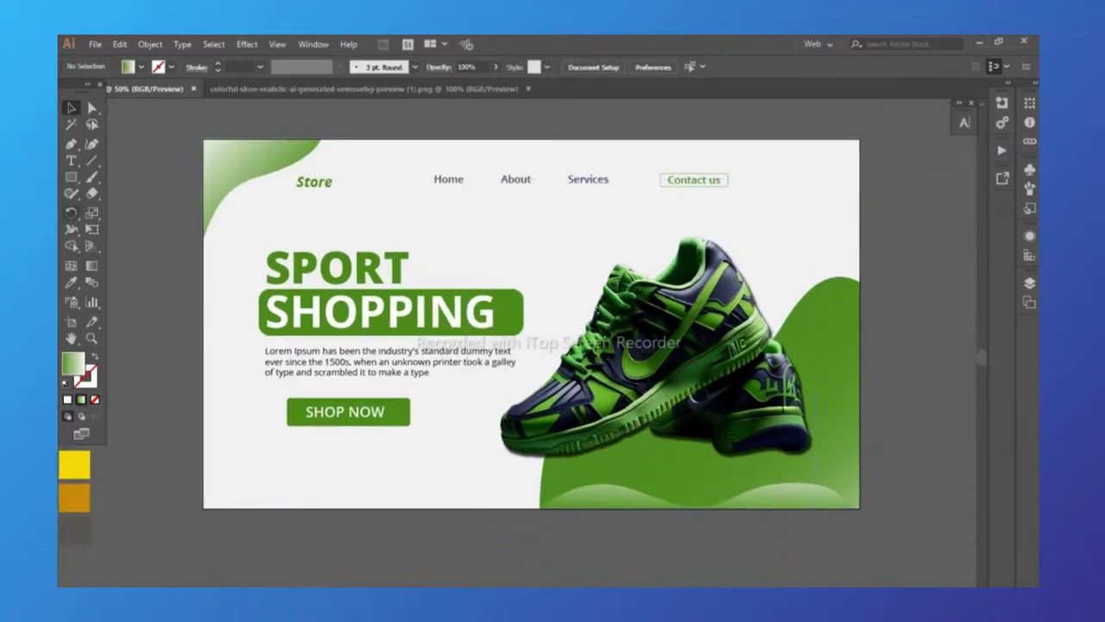
click(92, 160)
key(ctrl+1)
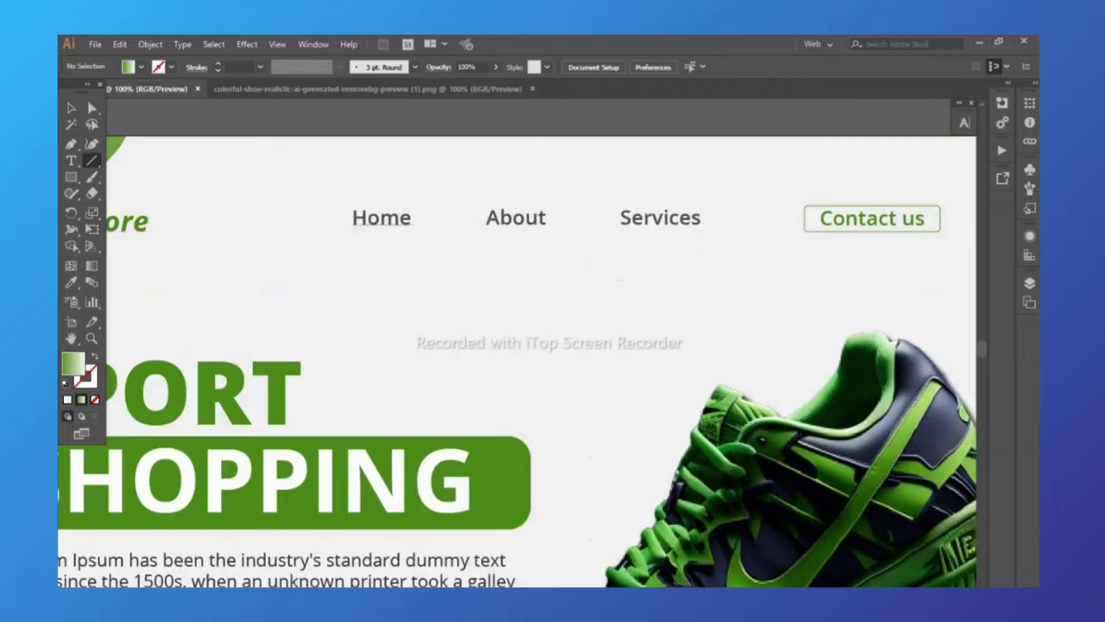
drag(362, 230, 411, 229)
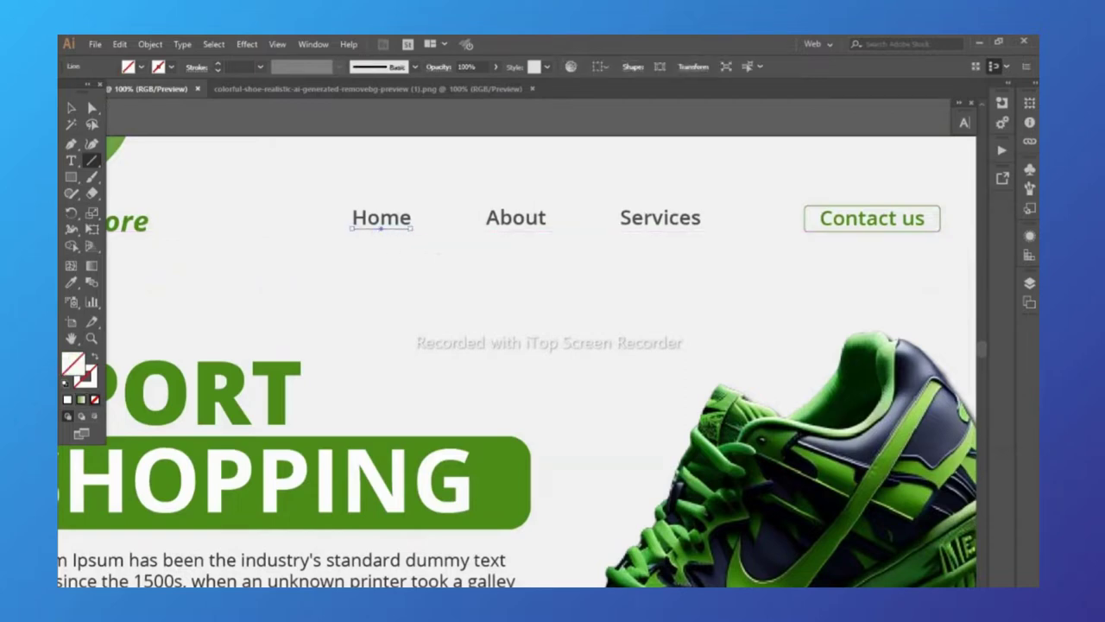
click(127, 67)
click(85, 99)
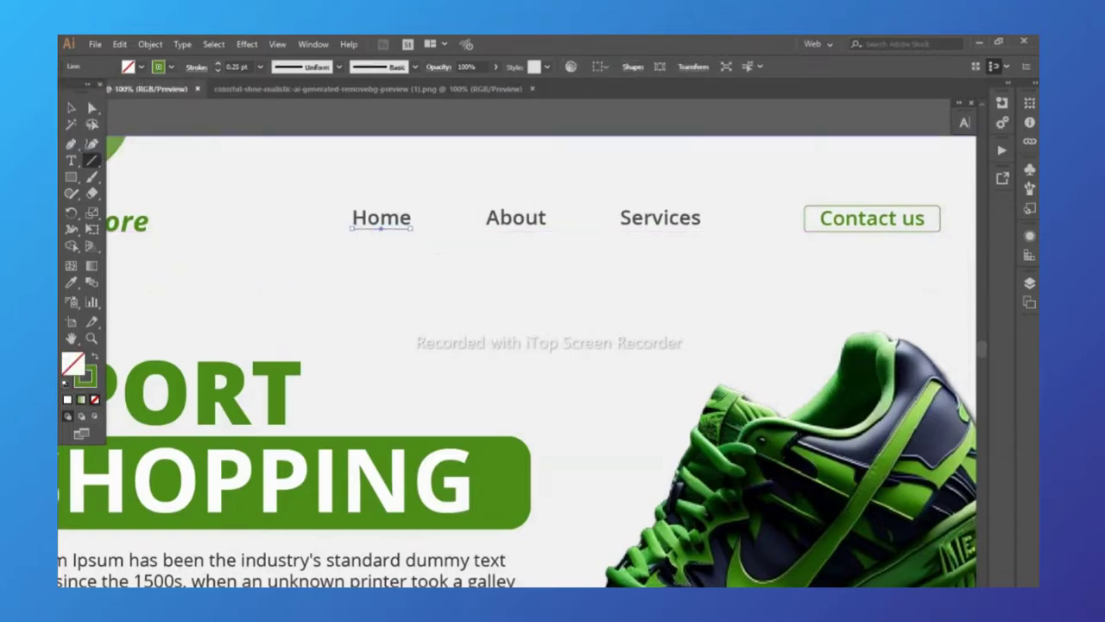
Eyedrop the headline's green onto the Home text.
click(381, 218)
key(i)
click(212, 393)
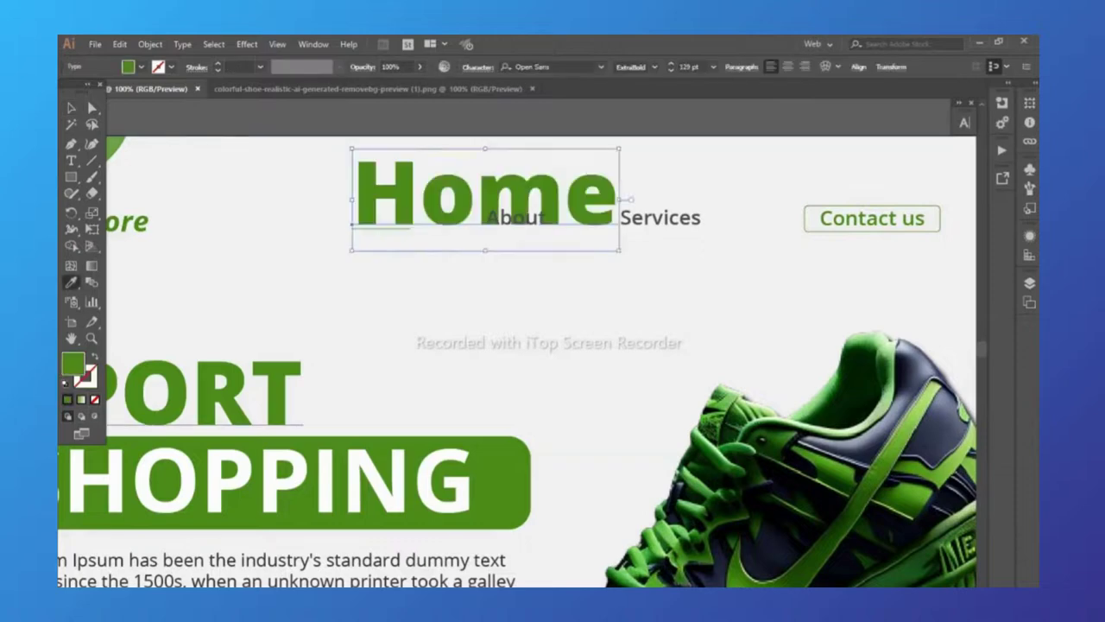
click(872, 218)
Make the Contact us text and its box outline dark grey.
click(872, 217)
click(128, 66)
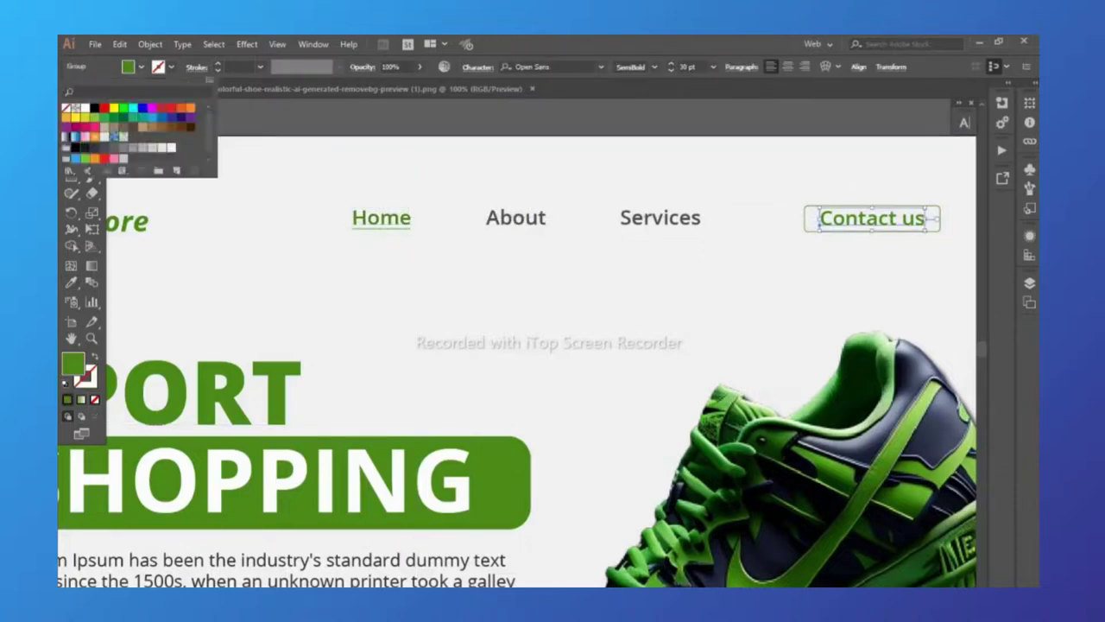
click(103, 148)
key(Escape)
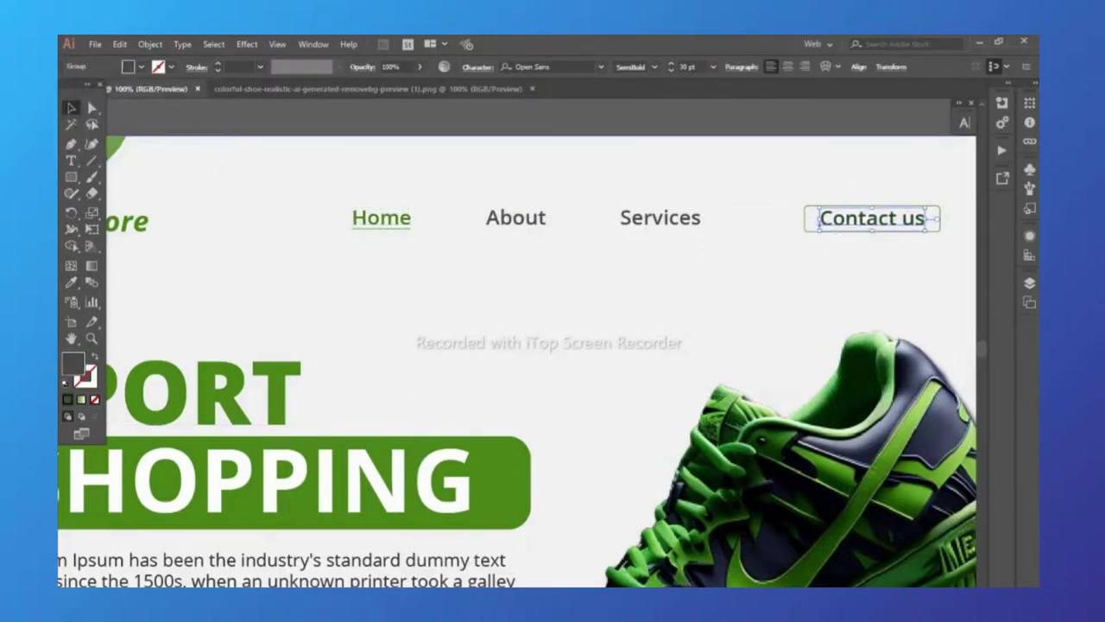
click(141, 67)
key(Escape)
click(872, 218)
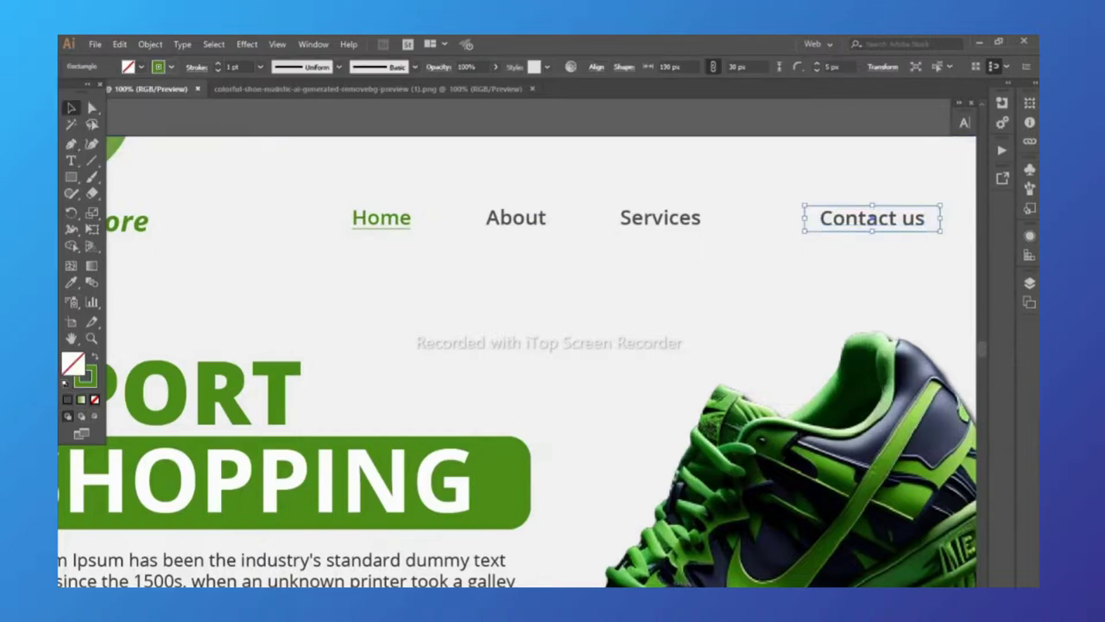
click(128, 66)
key(Escape)
key(ctrl+0)
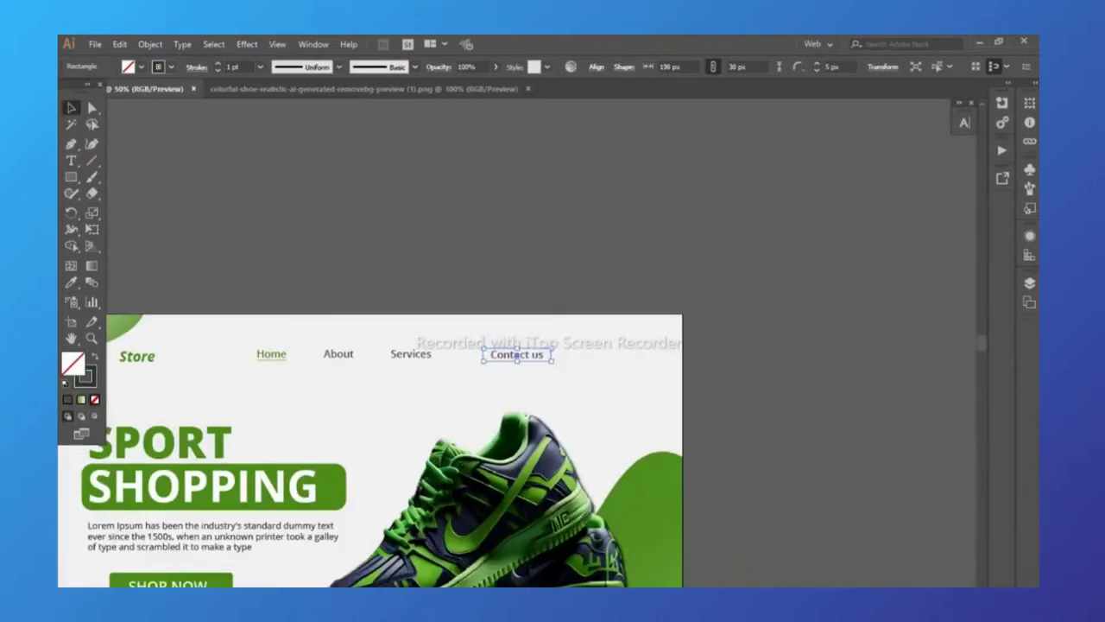
key(ctrl+shift+a)
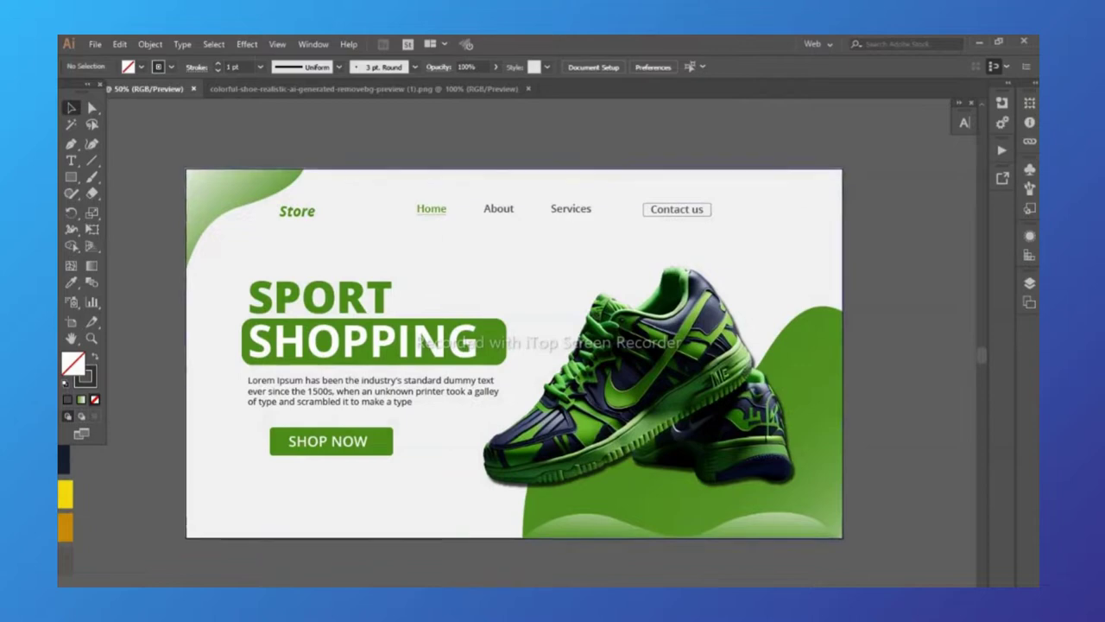
click(423, 208)
drag(498, 208, 501, 353)
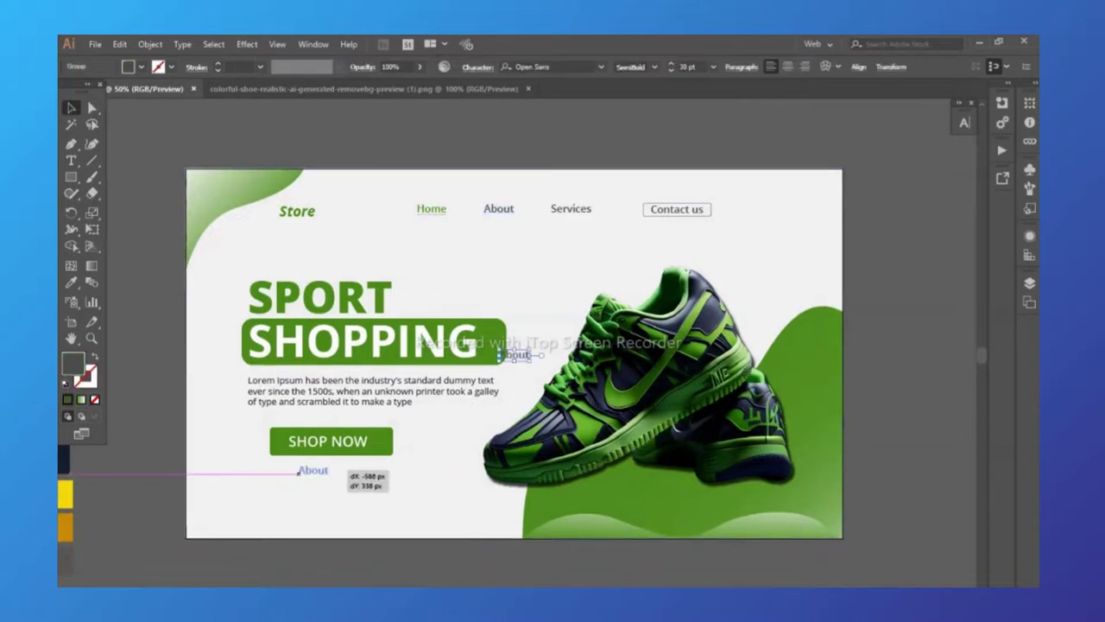
drag(298, 471, 302, 468)
double_click(313, 468)
text(www. shoes.com)
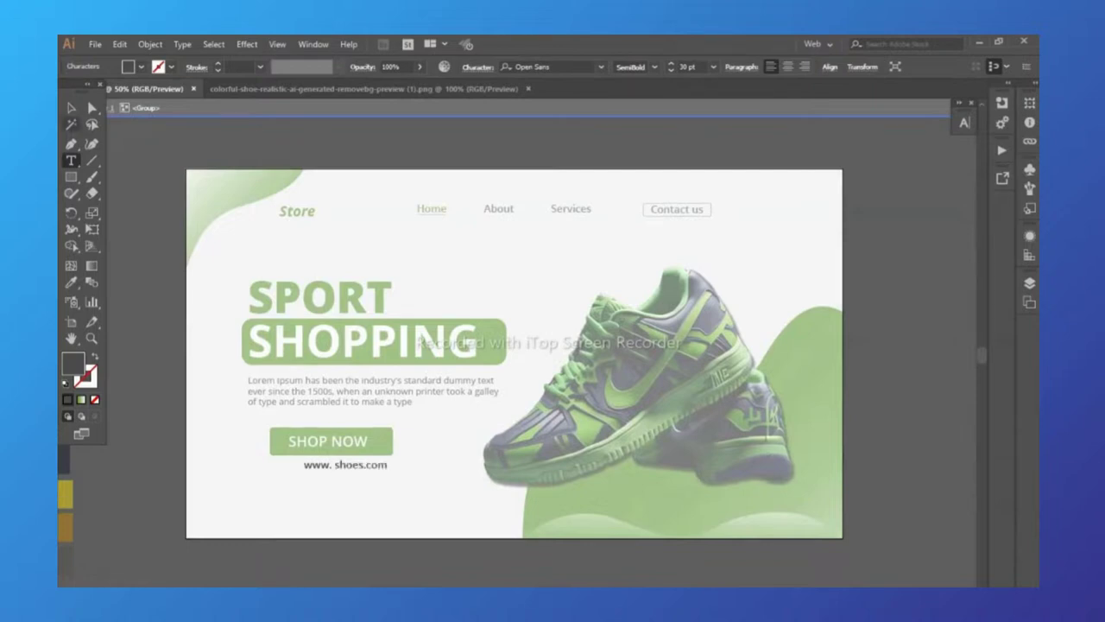
key(Escape)
key(Escape)
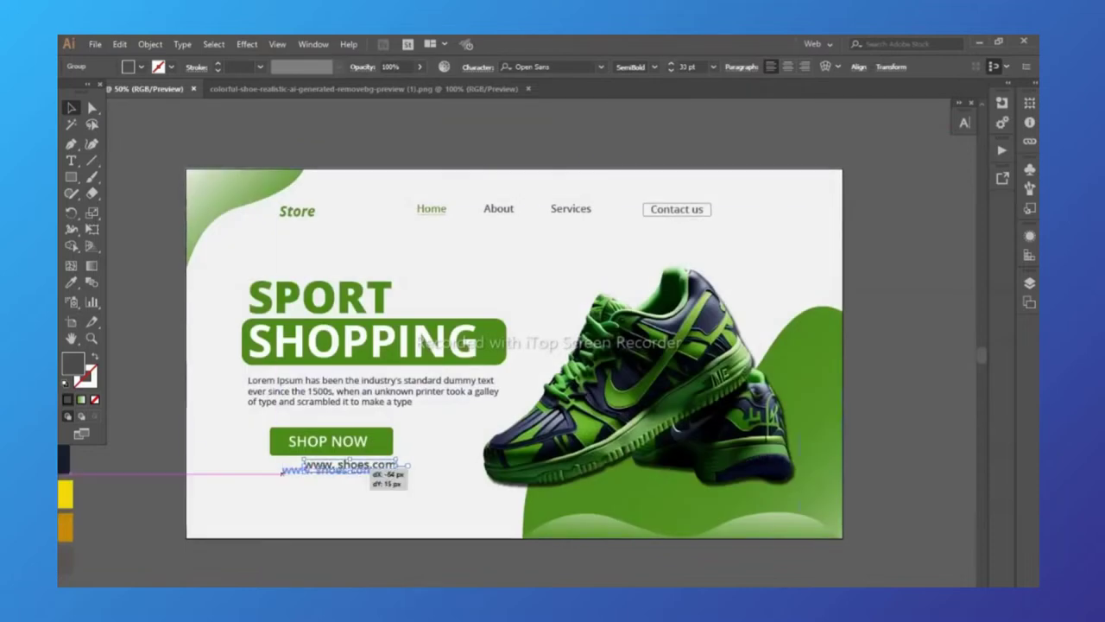
drag(371, 464, 350, 470)
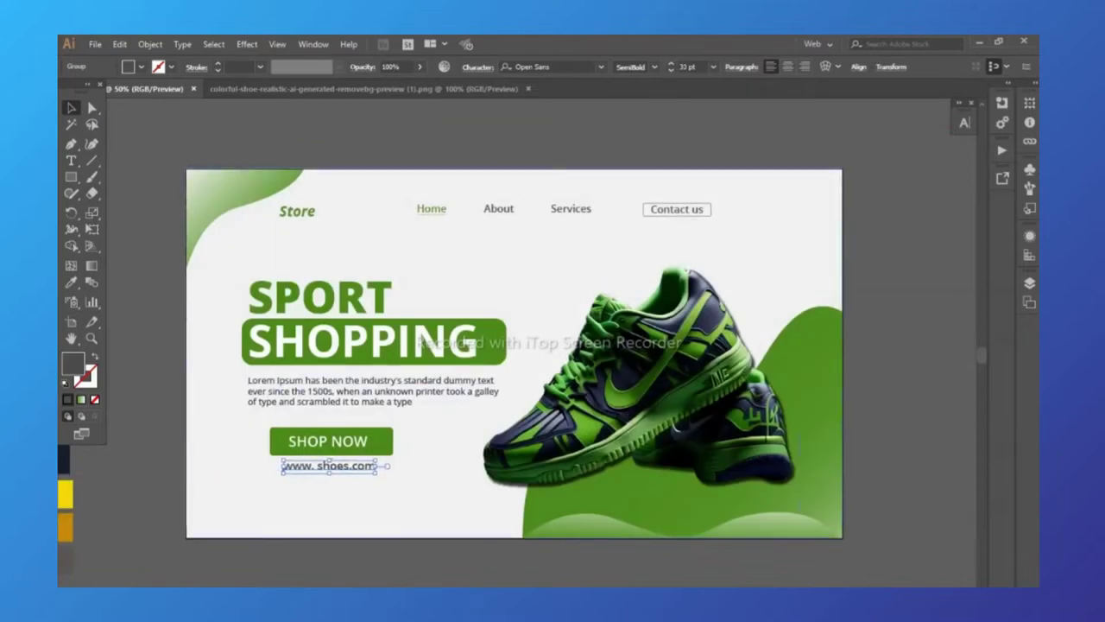
key(ctrl+t)
click(916, 213)
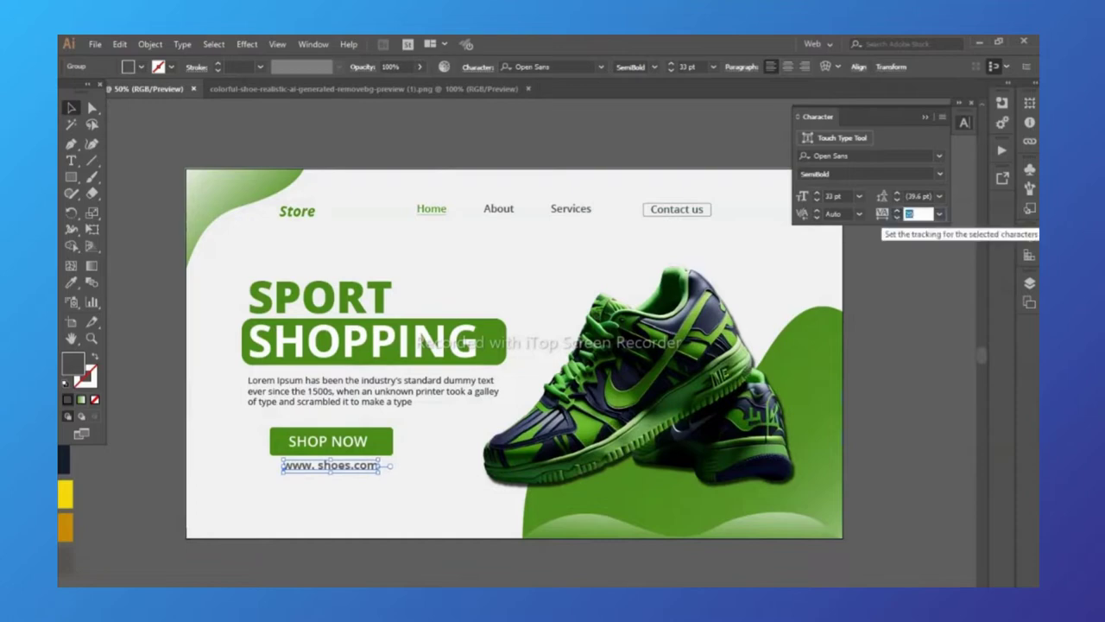
text(150)
drag(390, 466, 376, 466)
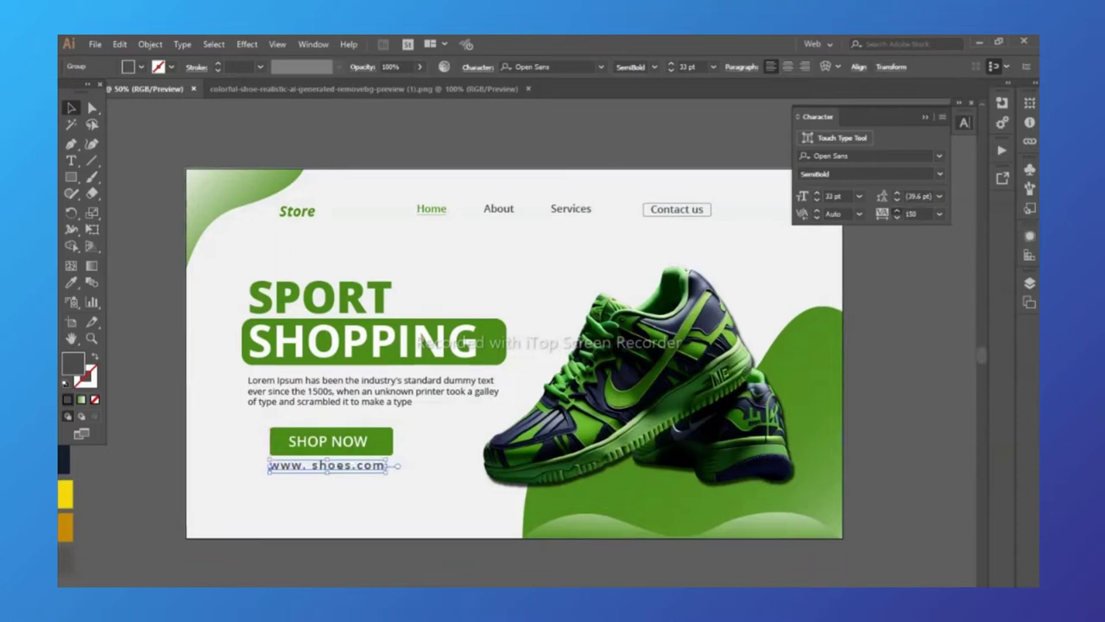
key(ctrl+shift+a)
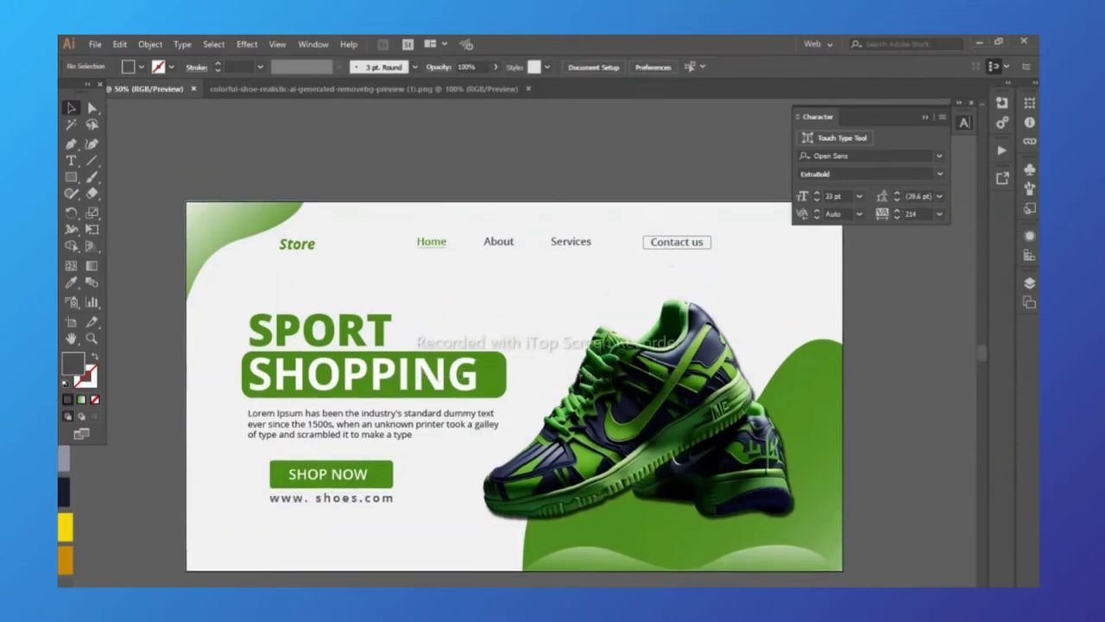
Nudge the headline text block slightly left.
scroll(514, 380, up, 2)
drag(239, 316, 508, 522)
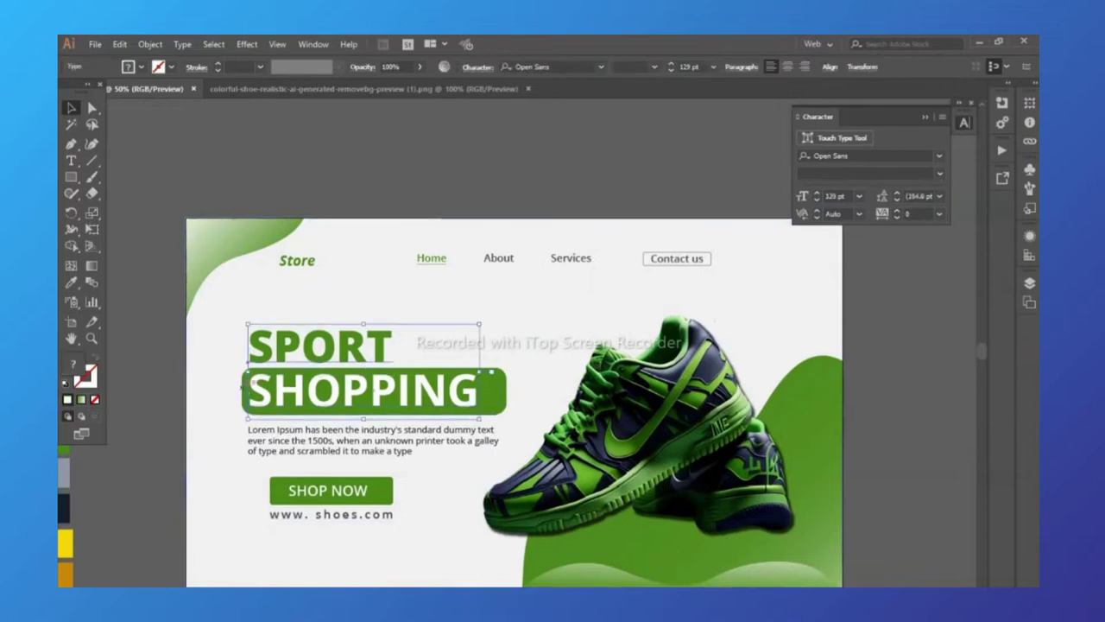
key(Left)
key(ctrl+shift+a)
scroll(514, 380, down, 2)
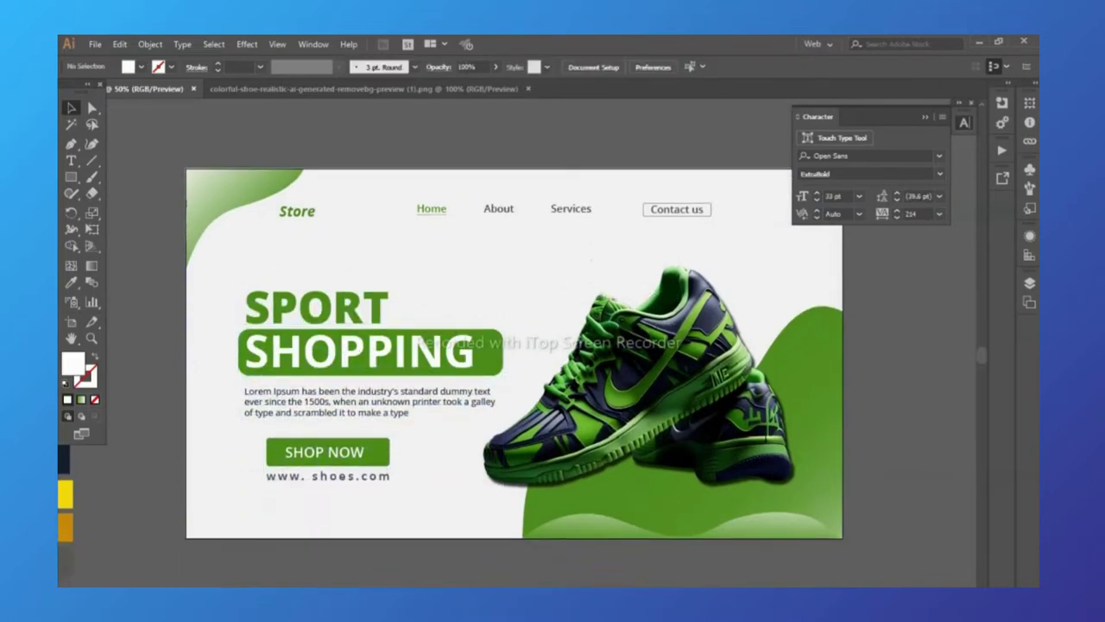
key(ctrl+t)
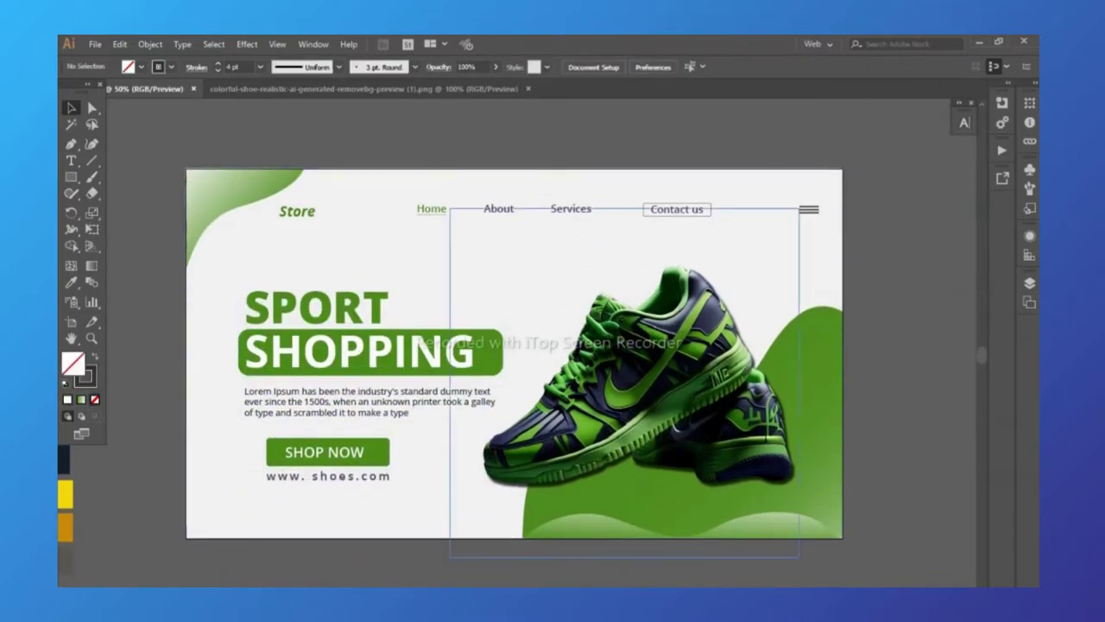
Draw a large circle over the shoe and arrange the shoe in front of it.
drag(71, 176, 125, 212)
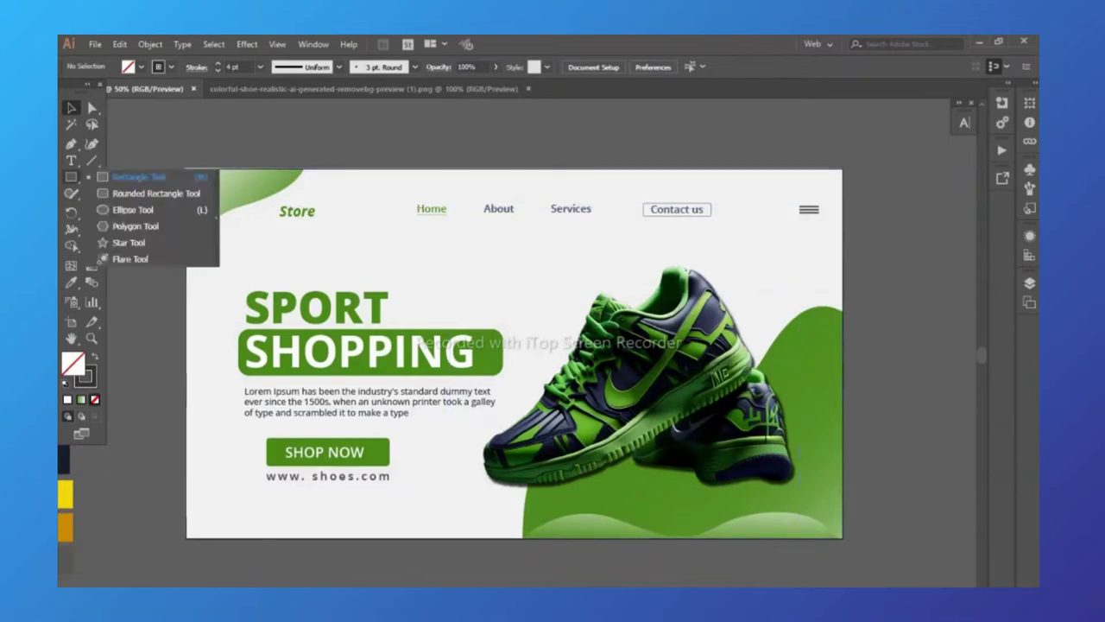
drag(519, 264, 782, 527)
key(v)
click(693, 394)
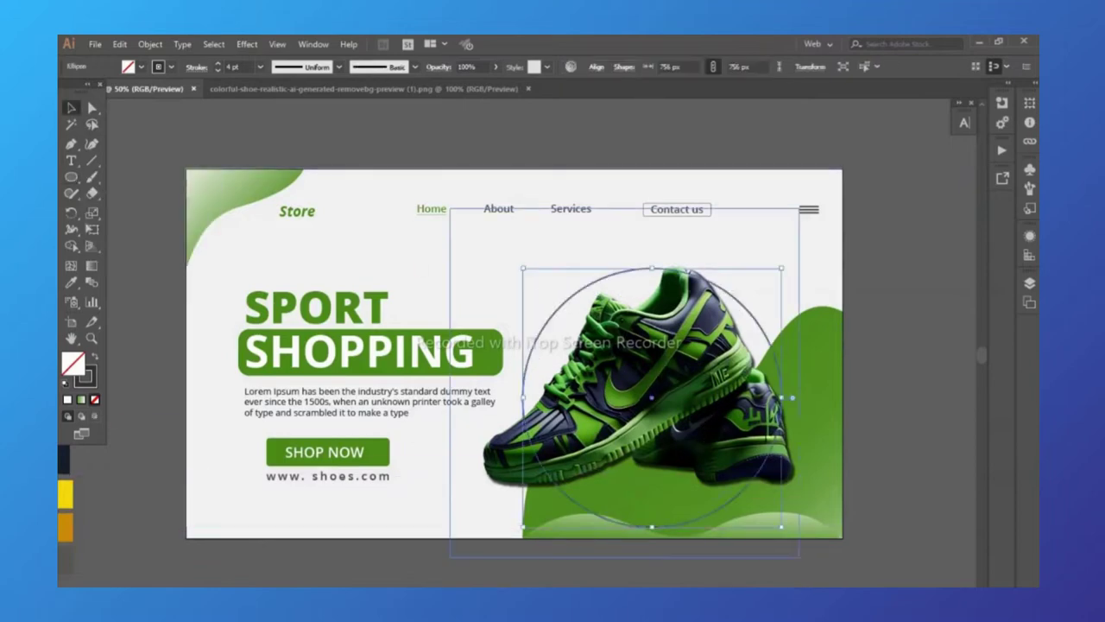
right_click(692, 393)
click(915, 541)
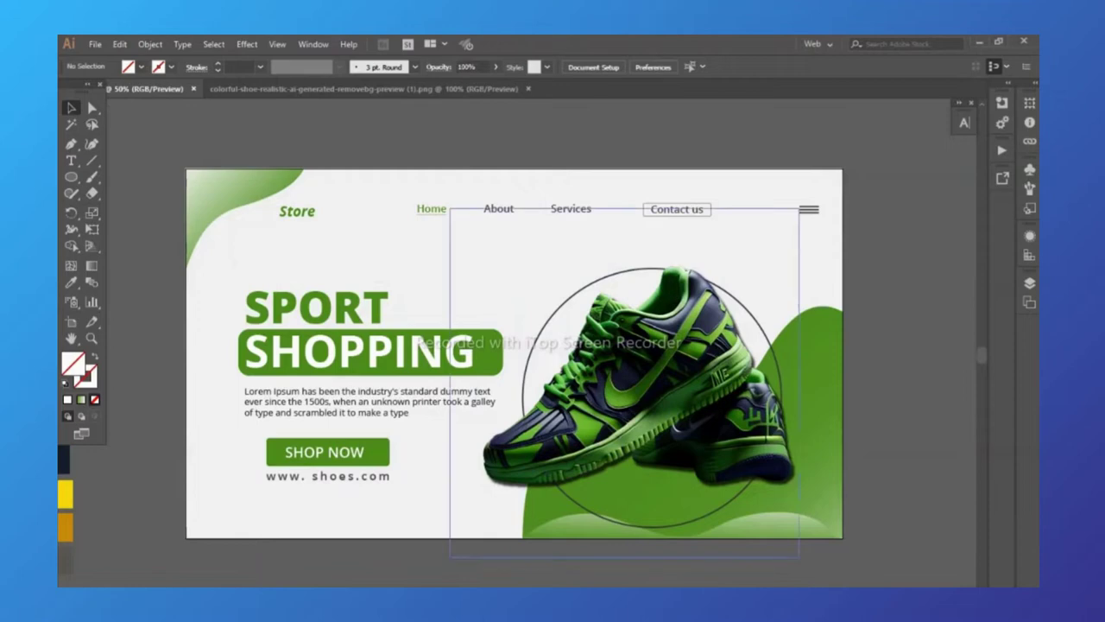
Shrink the circle to about 566 px and centre it on the shoe.
drag(523, 380, 508, 305)
drag(766, 194, 699, 259)
drag(647, 354, 699, 347)
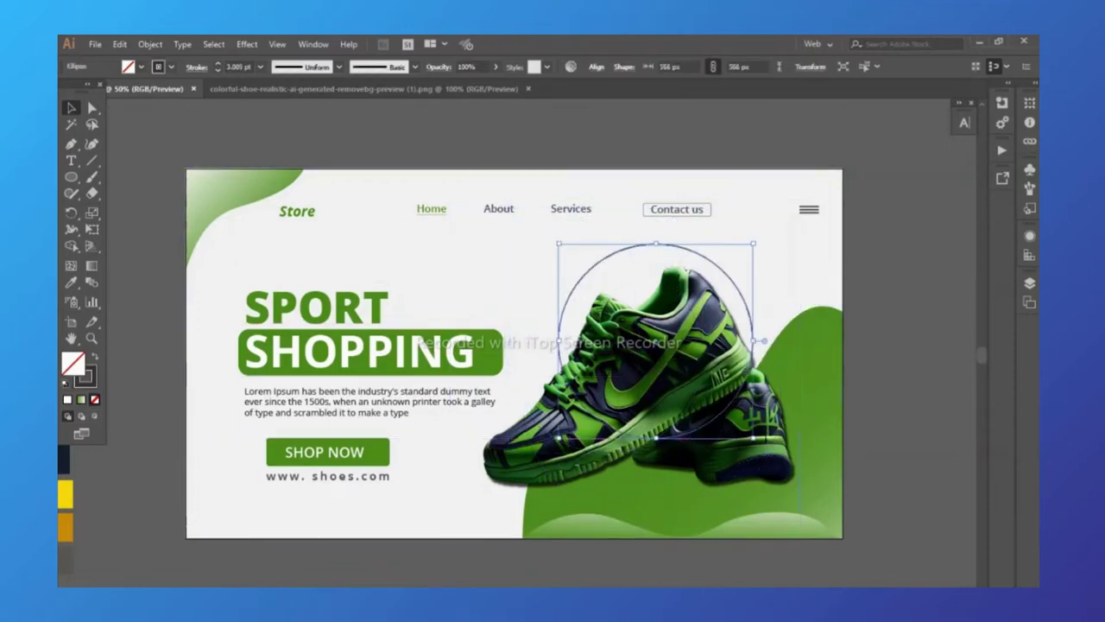
Give the circle a 6 pt green-to-white gradient stroke.
key(F6)
key(ctrl+shift+a)
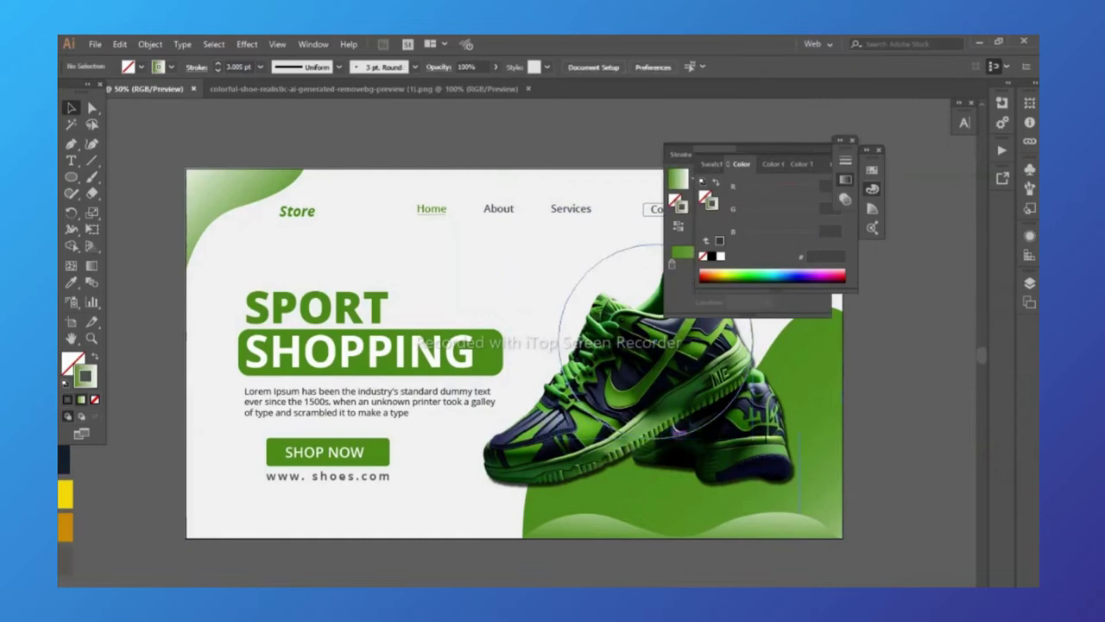
click(669, 436)
key(a)
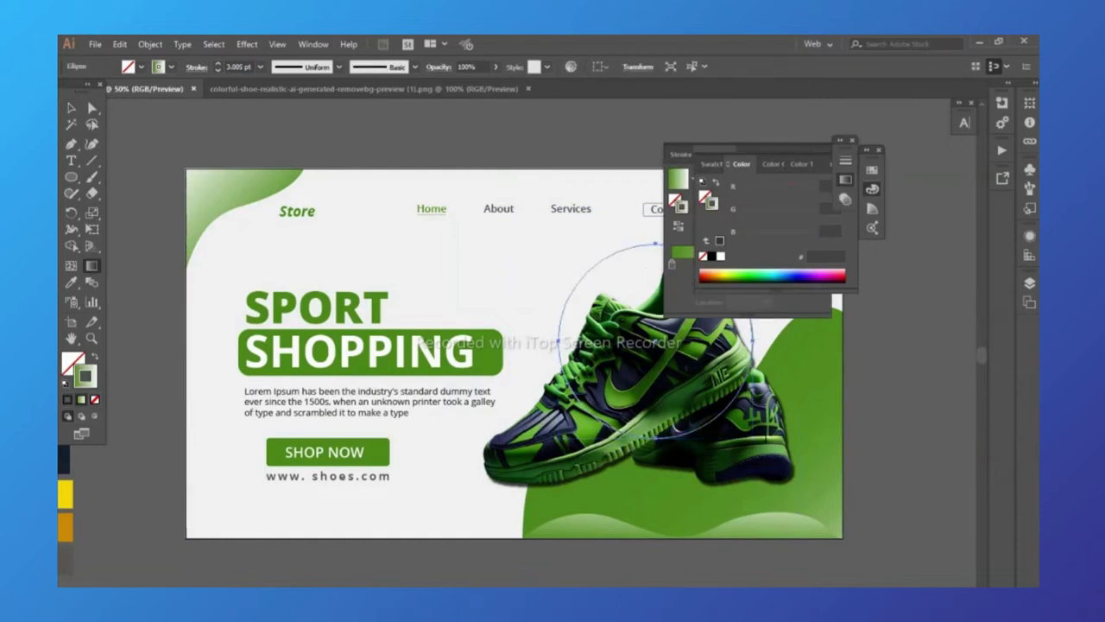
key(ctrl+F9)
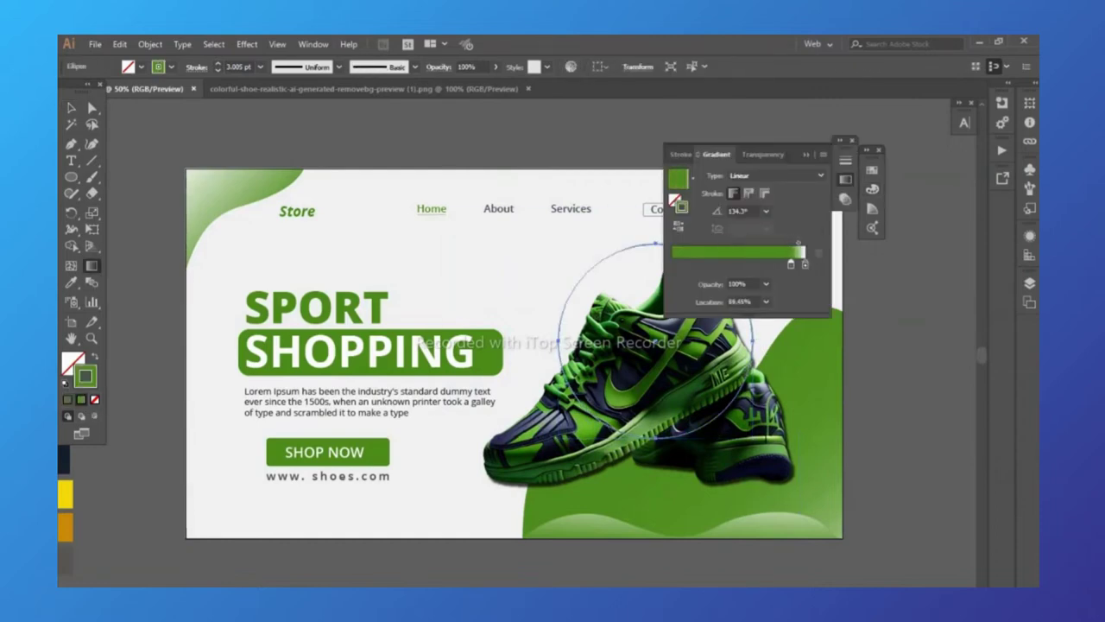
drag(805, 264, 671, 264)
key(ctrl+F9)
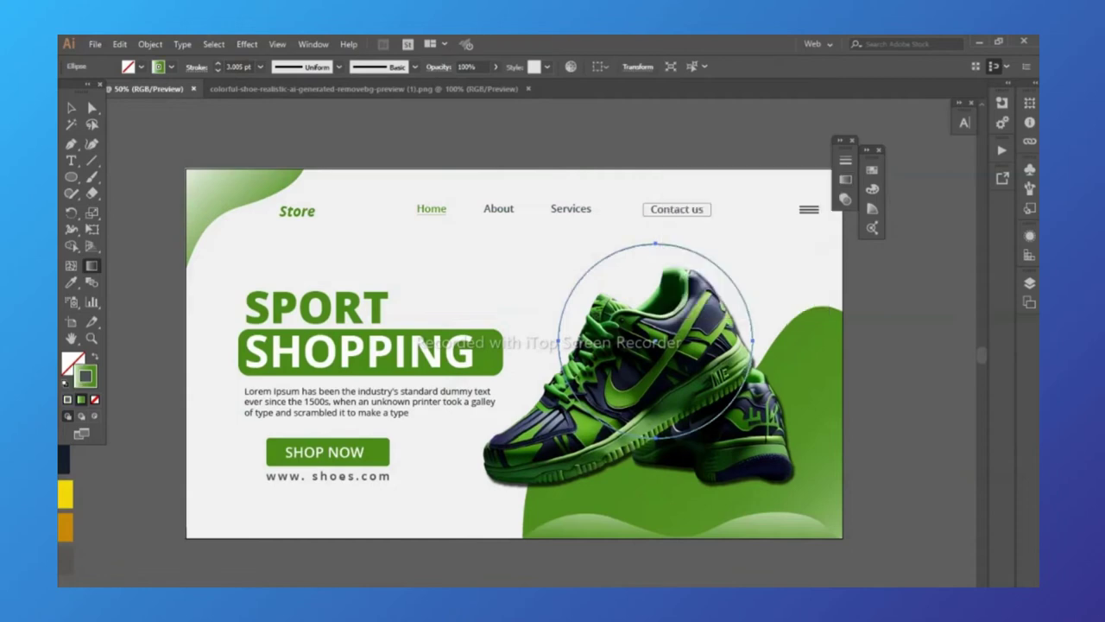
text(6)
key(Return)
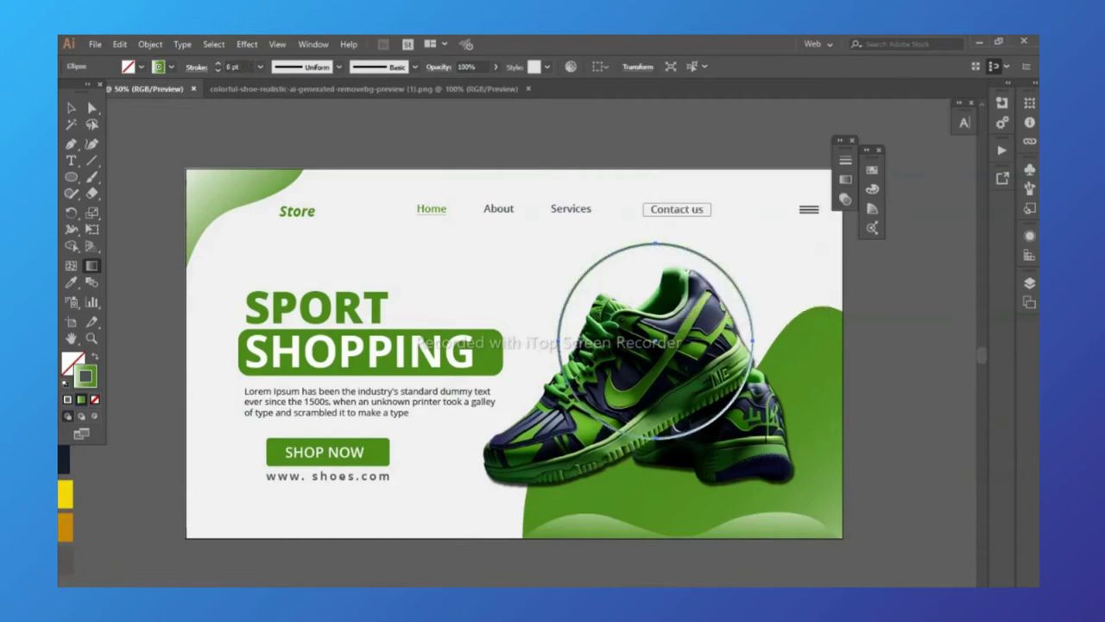
Shift the gradient ring to the right so it sits offset around the shoe.
key(v)
right_click(541, 220)
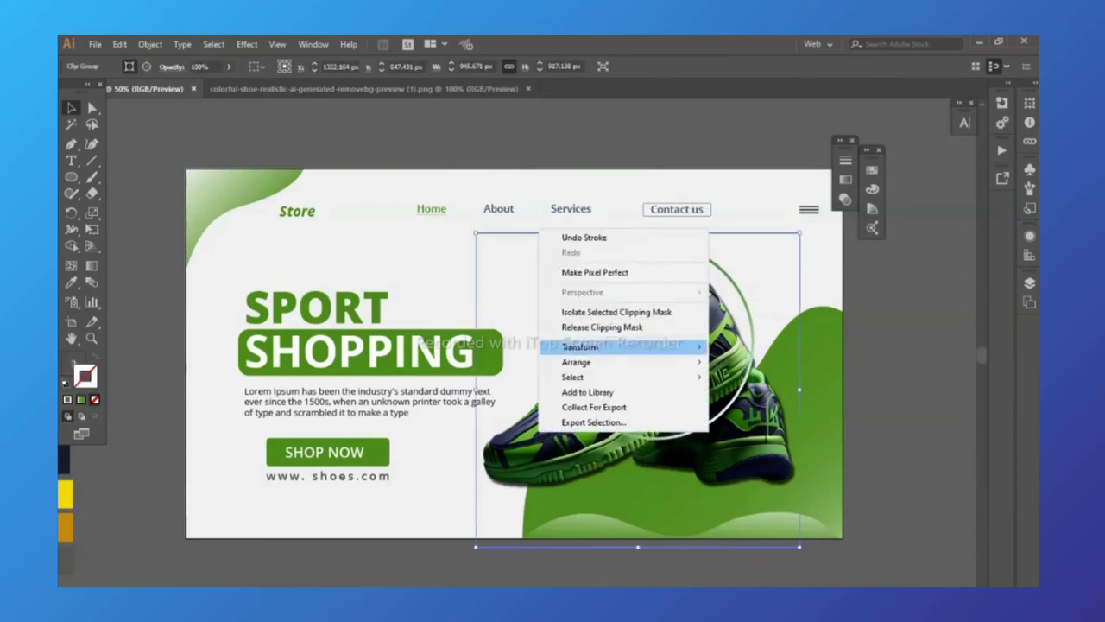
key(Escape)
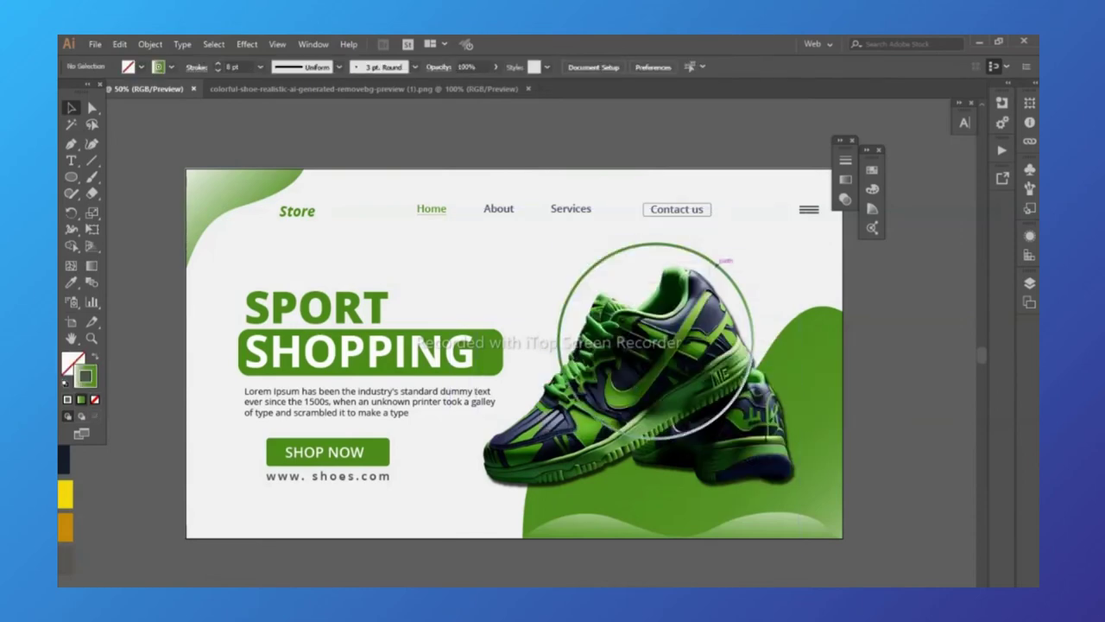
drag(745, 387, 842, 397)
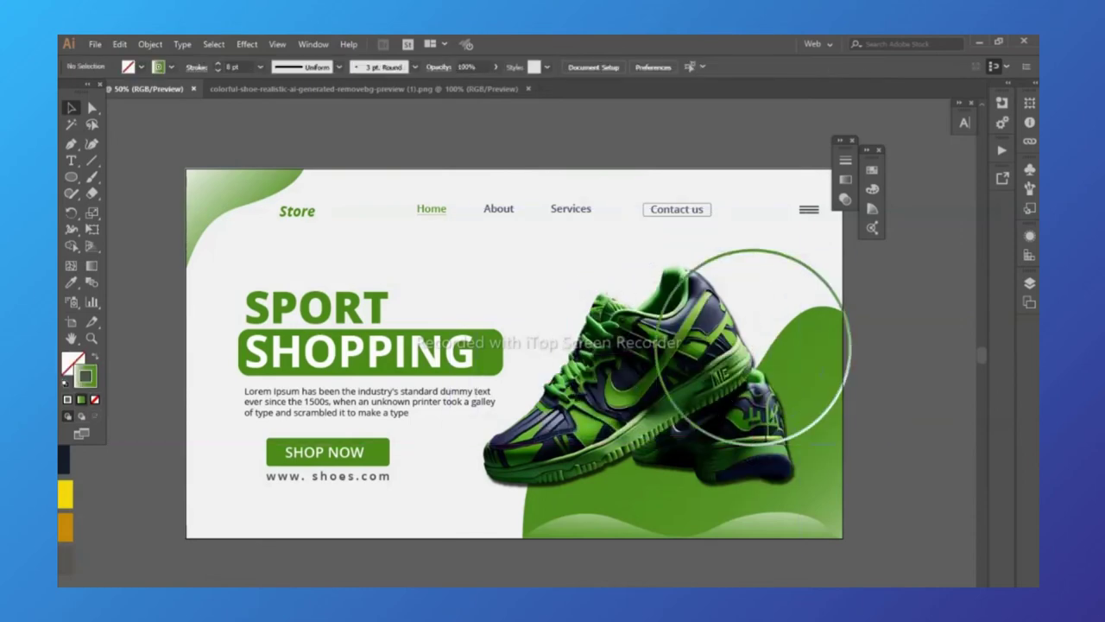